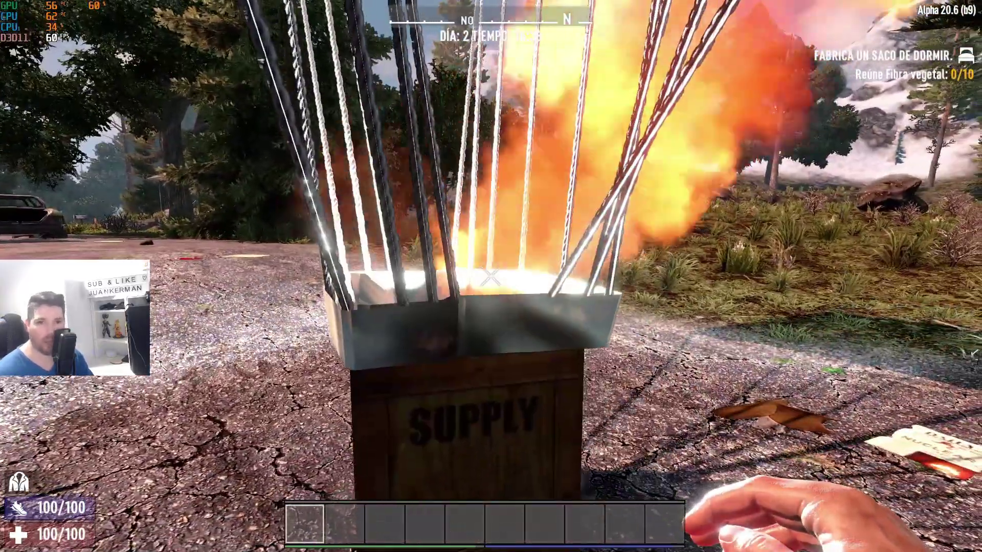
# Walk up to the landed supply crate on the road and search it.
pyautogui.press('w')
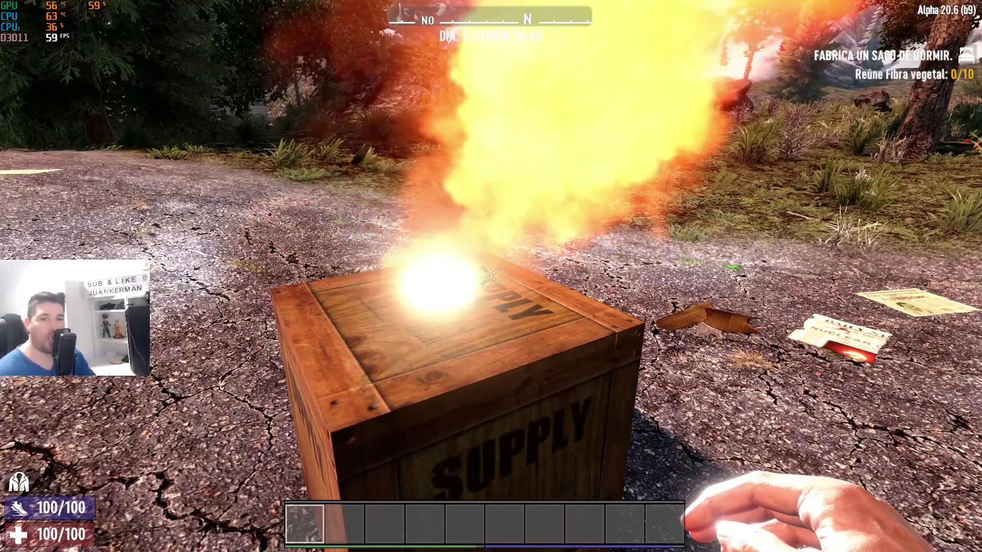
pyautogui.press('w')
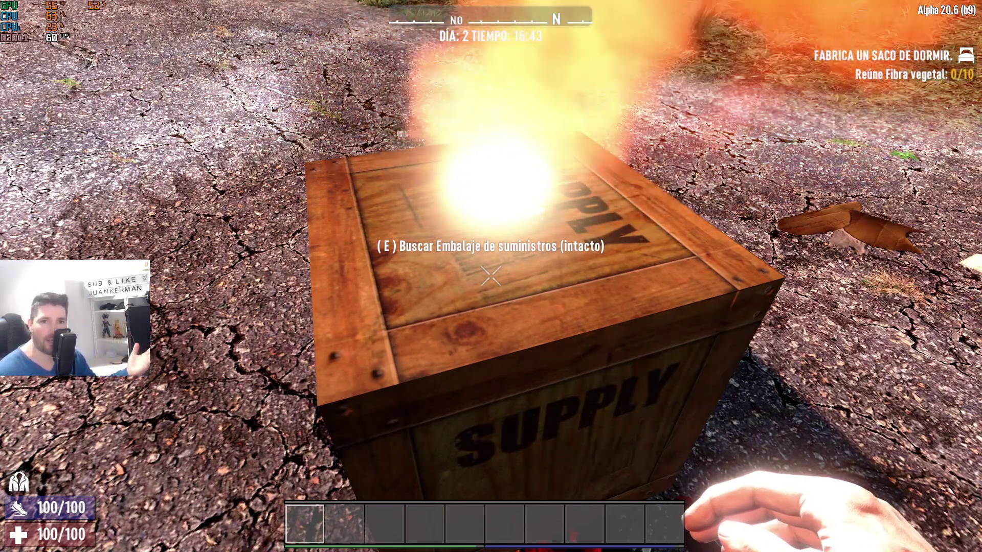
pyautogui.press('e')
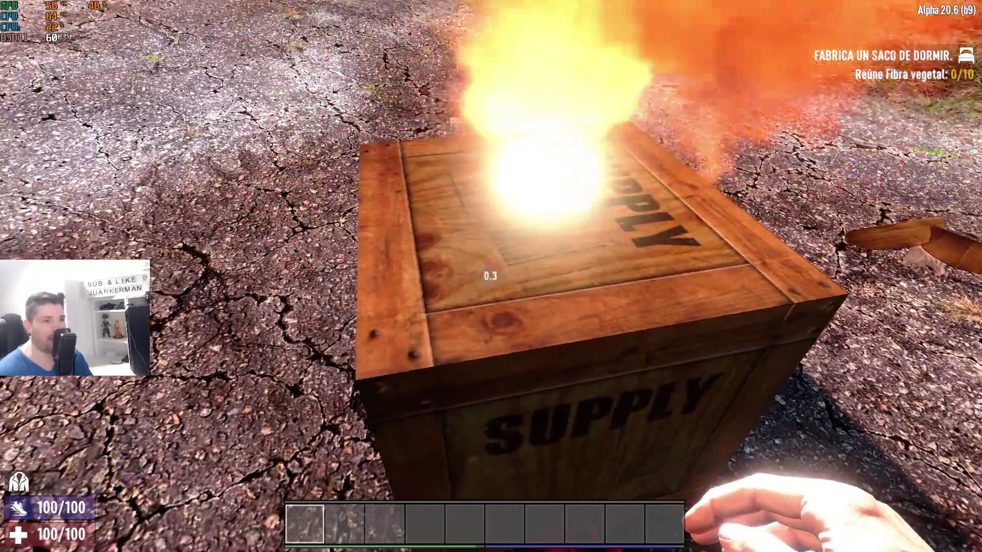
pyautogui.press('r')
pyautogui.press('Escape')
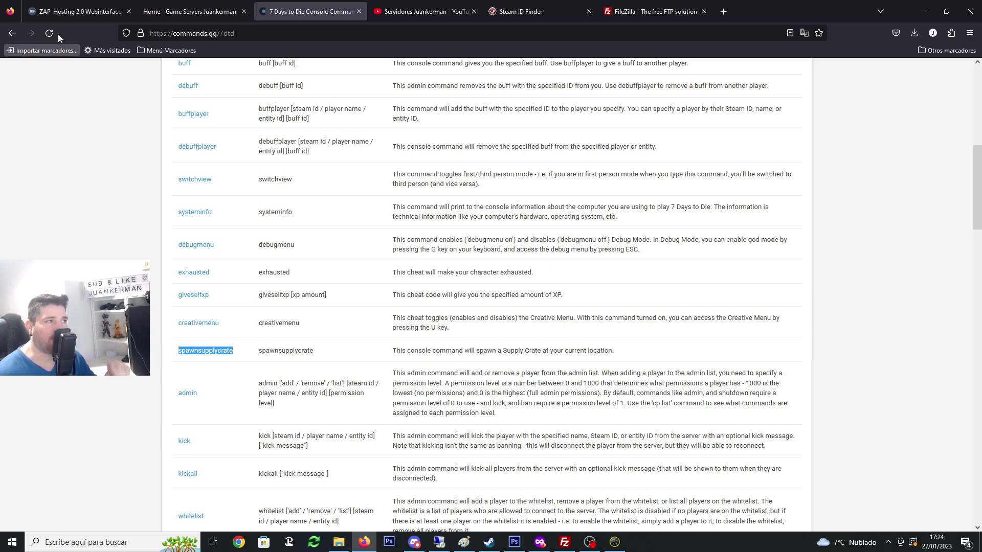
# Switch to Firefox and review the 7 Days to Die server's overview page on ZAP-Hosting.
pyautogui.click(77, 11)
pyautogui.scroll(-2, 328, 234)
pyautogui.scroll(-3, 328, 234)
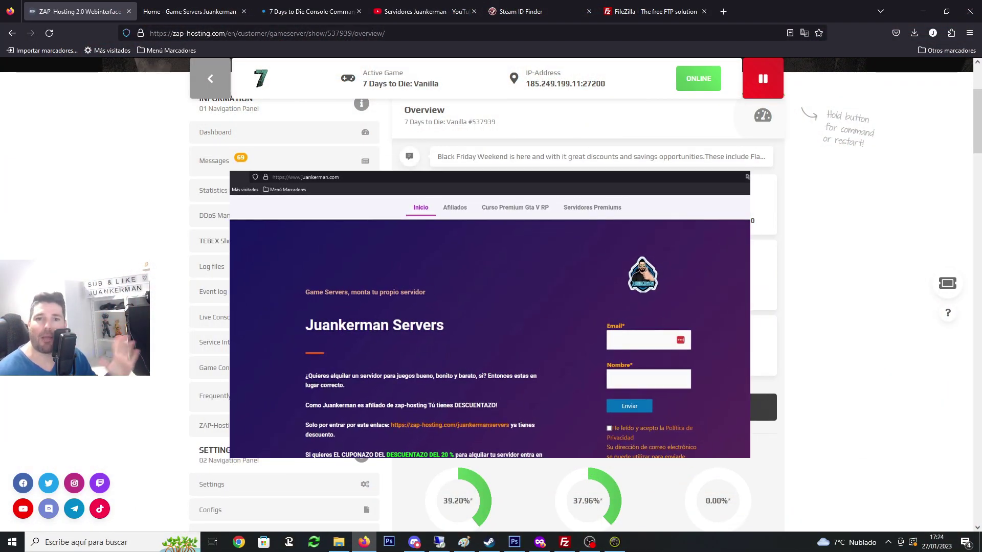
pyautogui.scroll(-5, 312, 263)
pyautogui.scroll(-3, 314, 274)
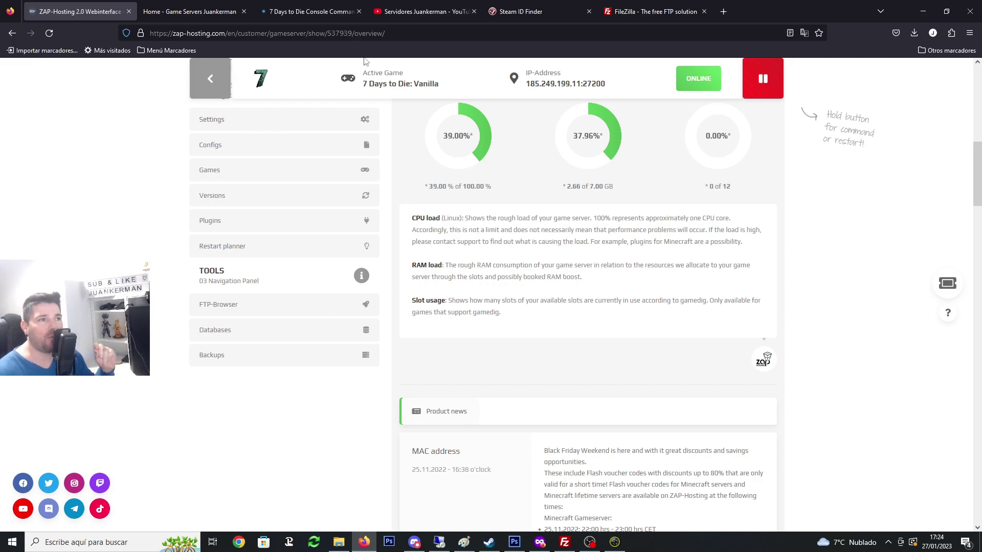
# Open the playlist on creating a 7 Days to Die server from the Servidores Juankerman YouTube channel.
pyautogui.click(414, 4)
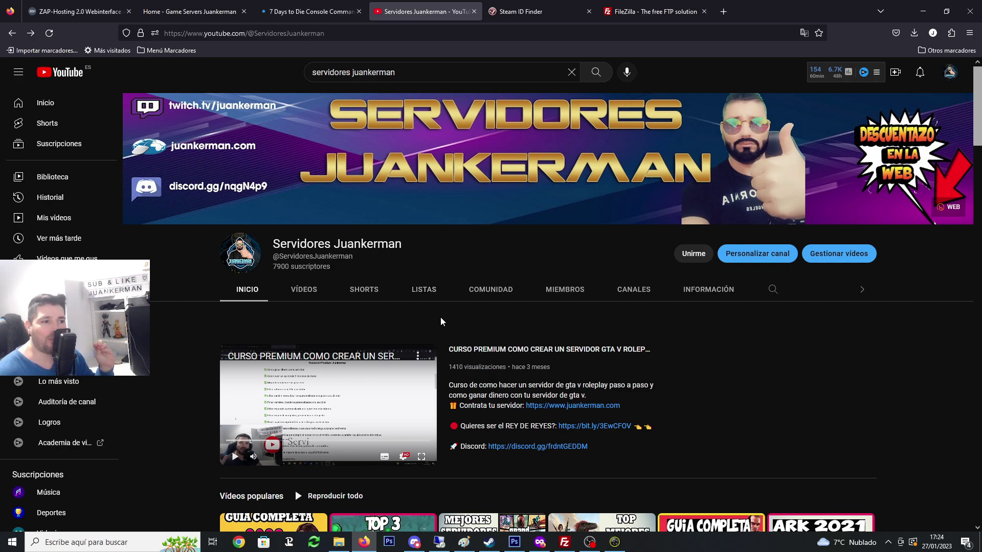
pyautogui.scroll(-2, 443, 290)
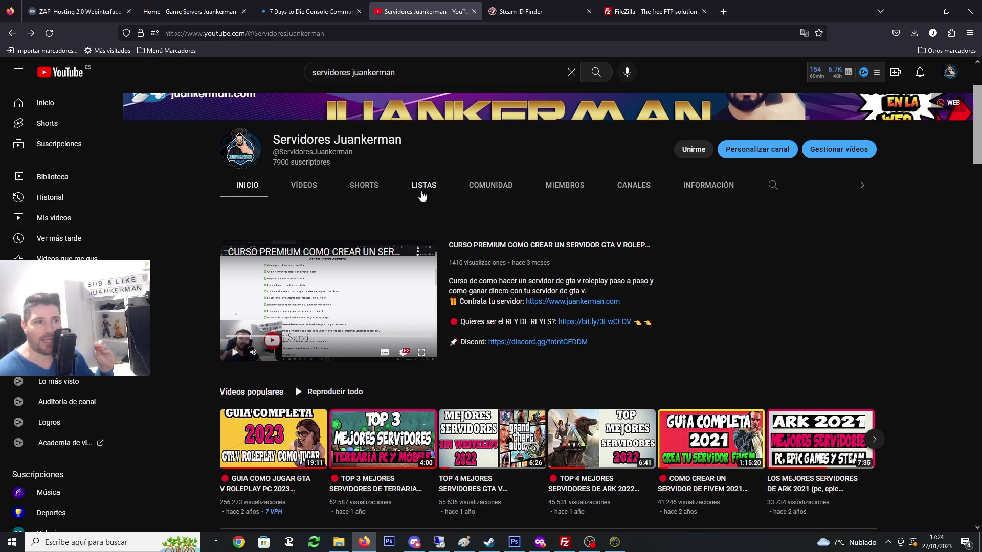
pyautogui.click(421, 188)
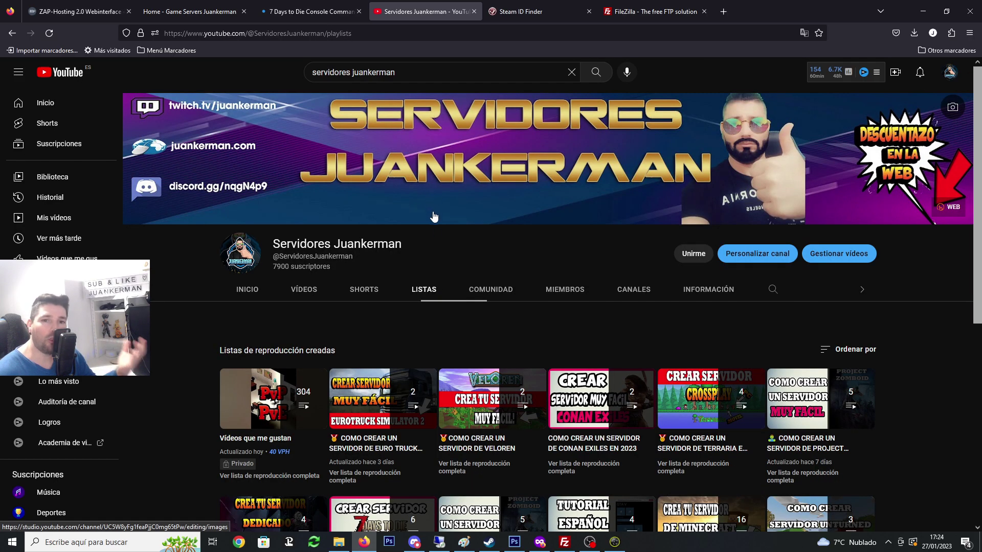
pyautogui.scroll(-4, 377, 279)
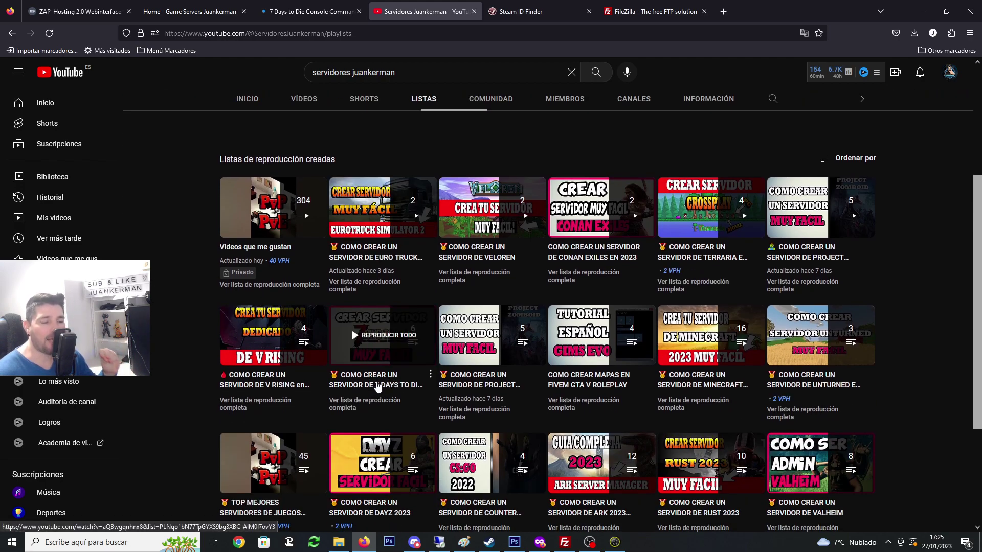
pyautogui.click(379, 387)
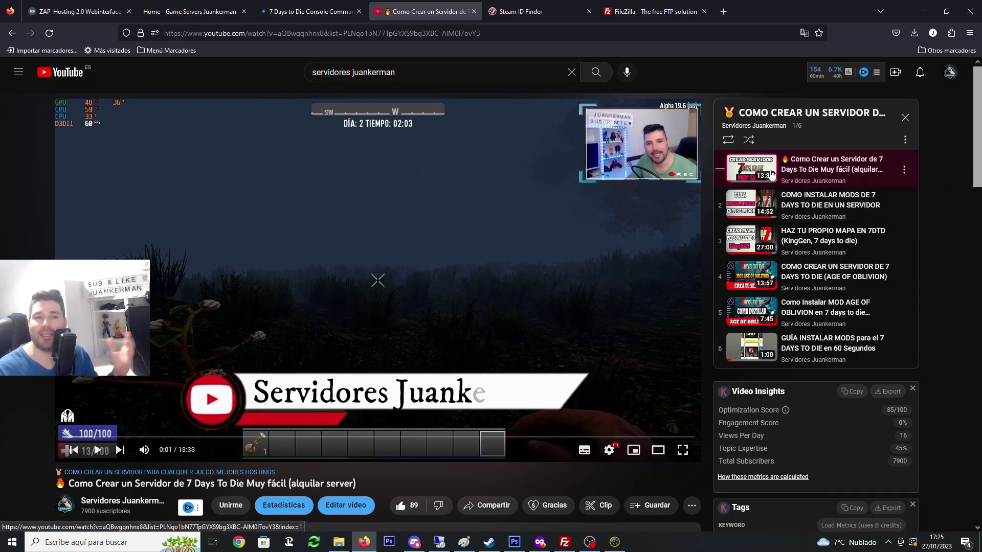
# Find the 7 days to die server offer on juankerman.com and return to the YouTube playlist.
pyautogui.click(189, 11)
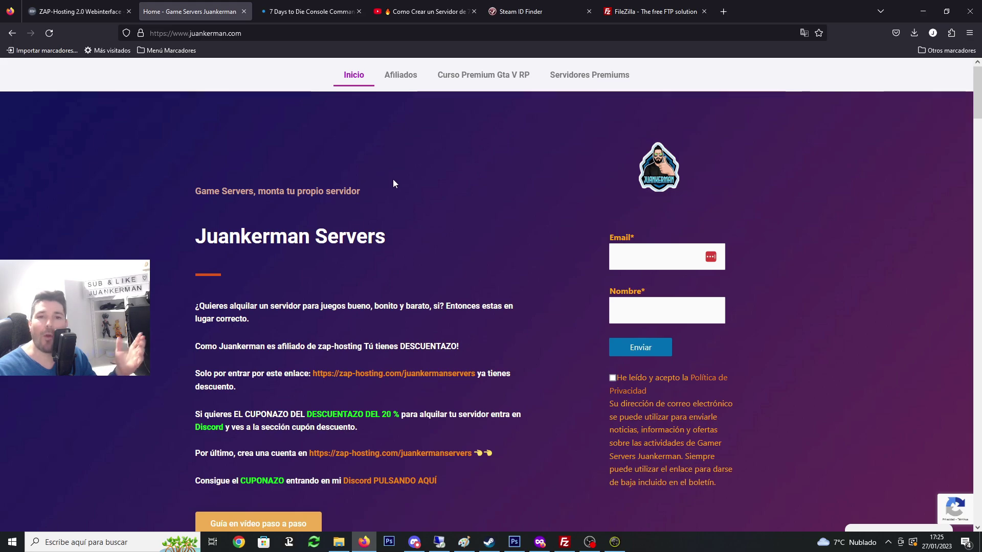
pyautogui.scroll(-2, 442, 192)
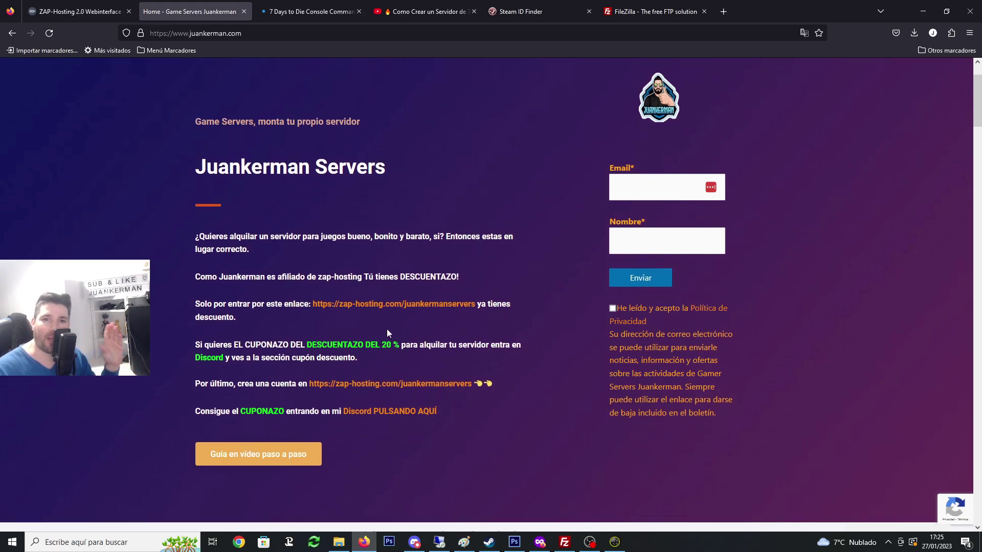
pyautogui.scroll(-6, 403, 327)
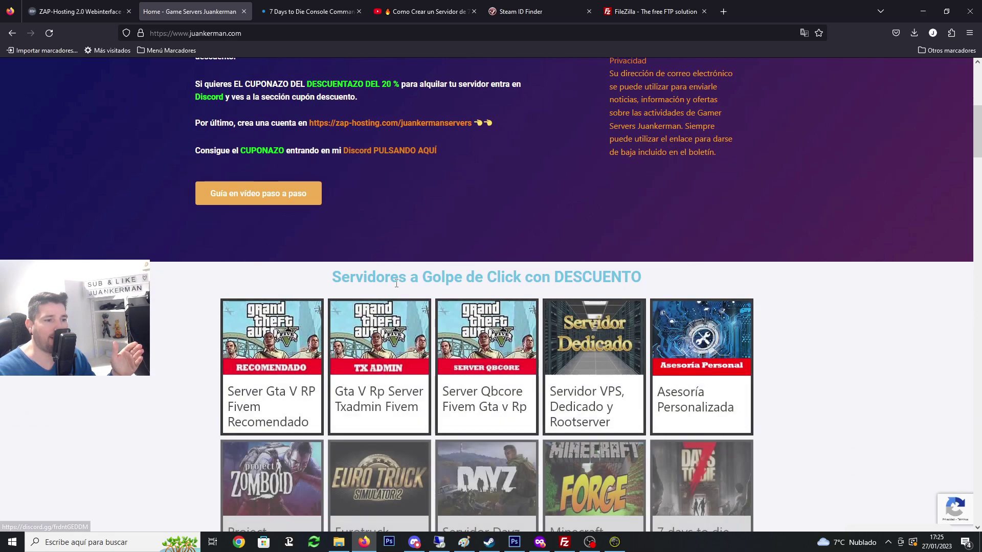
pyautogui.scroll(-2, 420, 289)
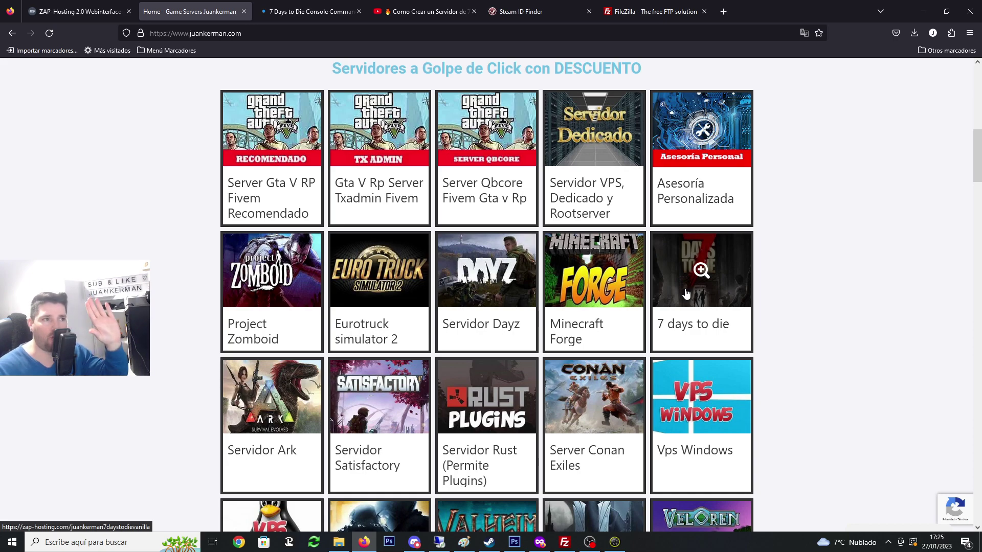
pyautogui.click(432, 11)
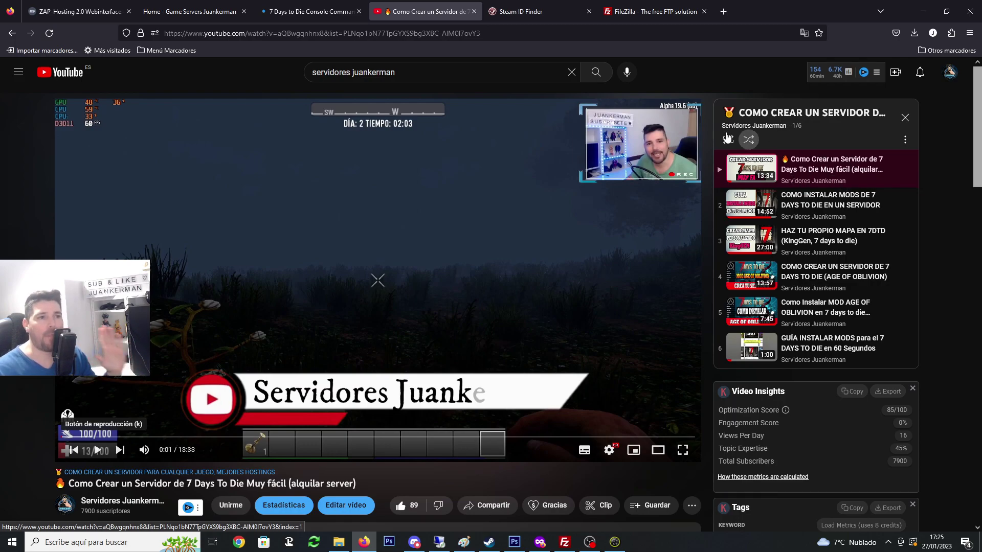
pyautogui.moveTo(566, 104)
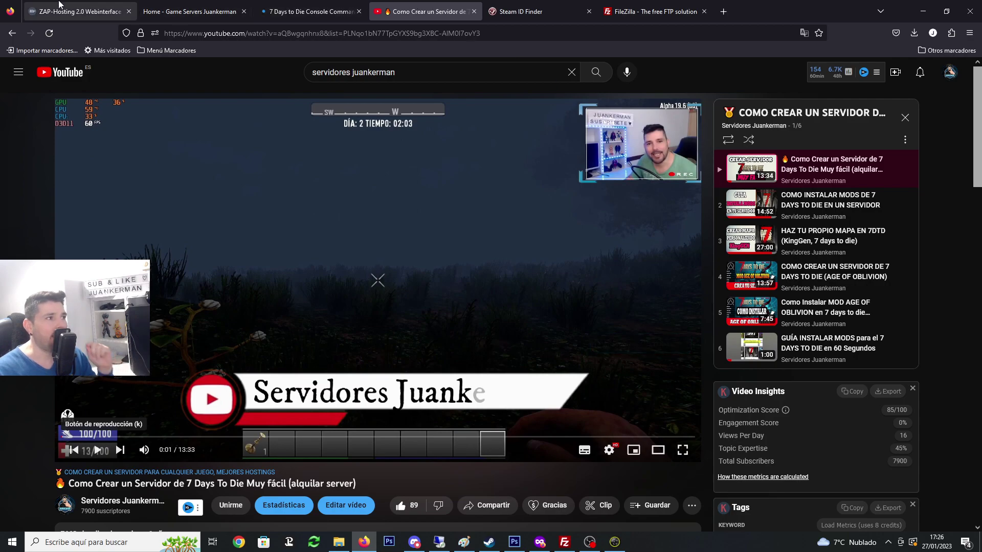
# Return to the ZAP-Hosting server overview and highlight the active game name in its header.
pyautogui.click(79, 11)
pyautogui.scroll(1, 306, 191)
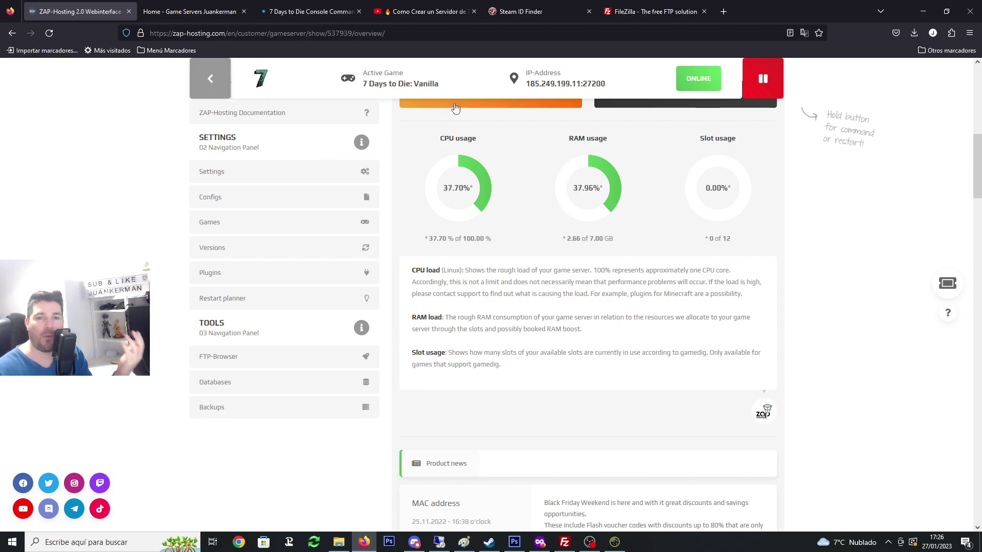
pyautogui.tripleClick(379, 82)
pyautogui.moveTo(379, 81); pyautogui.dragTo(363, 95)
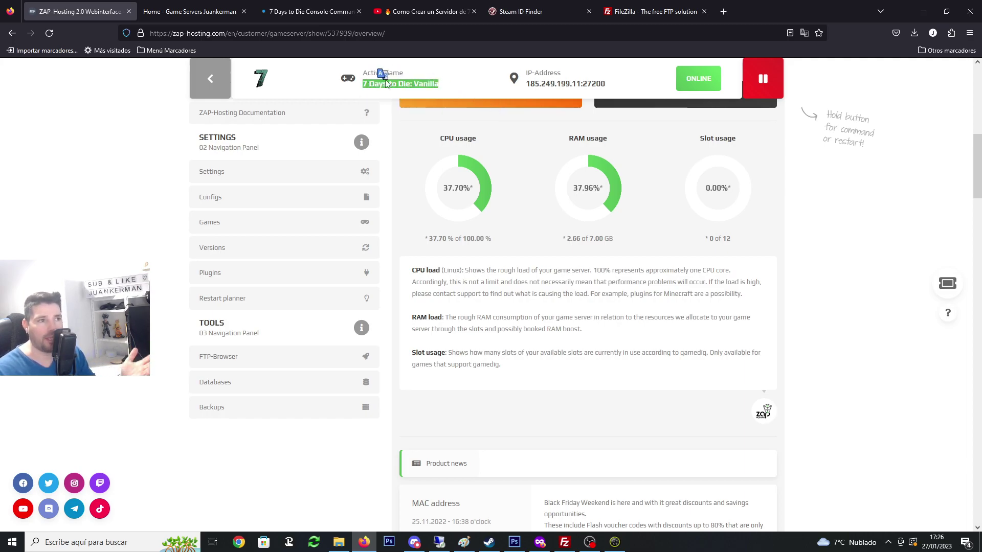
# Open the server's FTP-Browser page and highlight the FTP host and port.
pyautogui.click(221, 361)
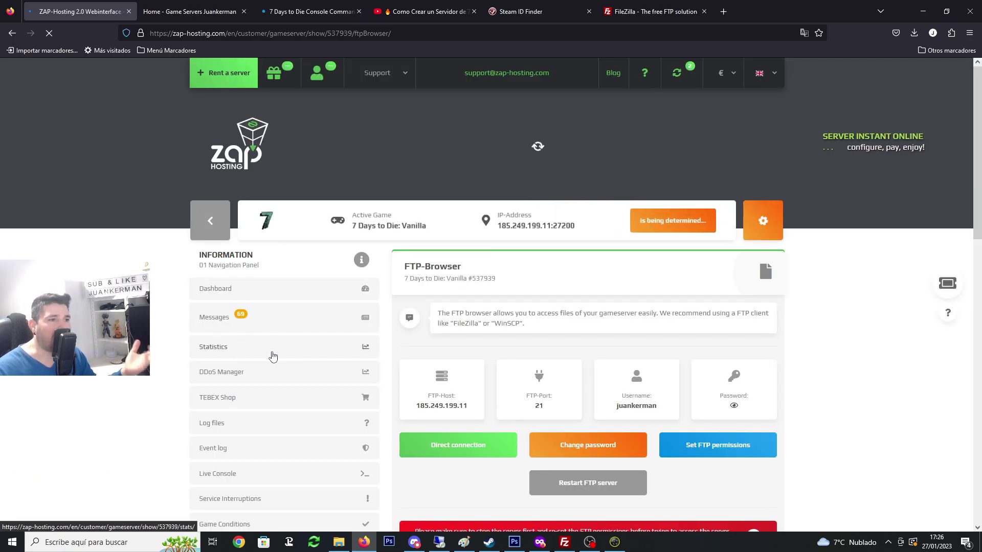
pyautogui.scroll(-3, 269, 322)
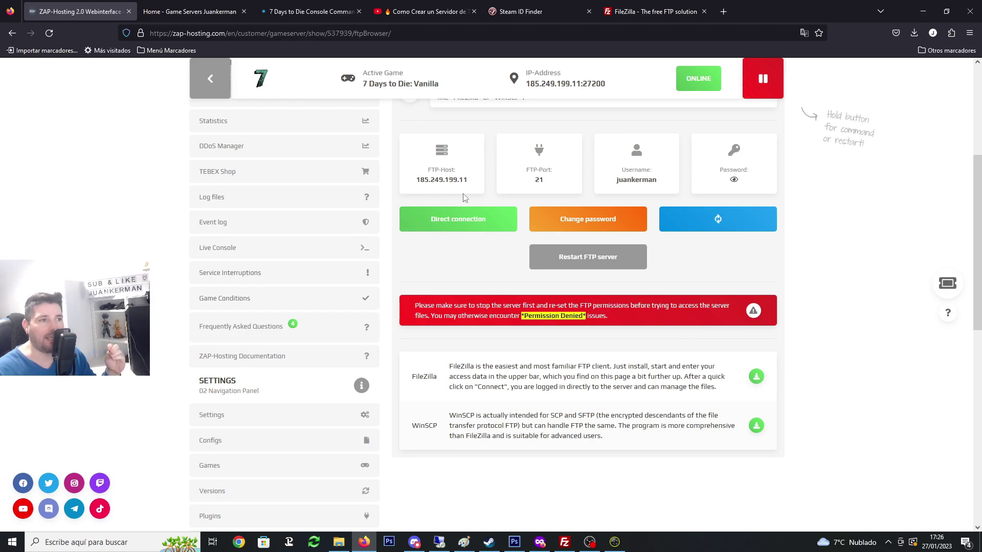
pyautogui.moveTo(474, 187); pyautogui.dragTo(415, 184)
pyautogui.moveTo(571, 184); pyautogui.dragTo(526, 185)
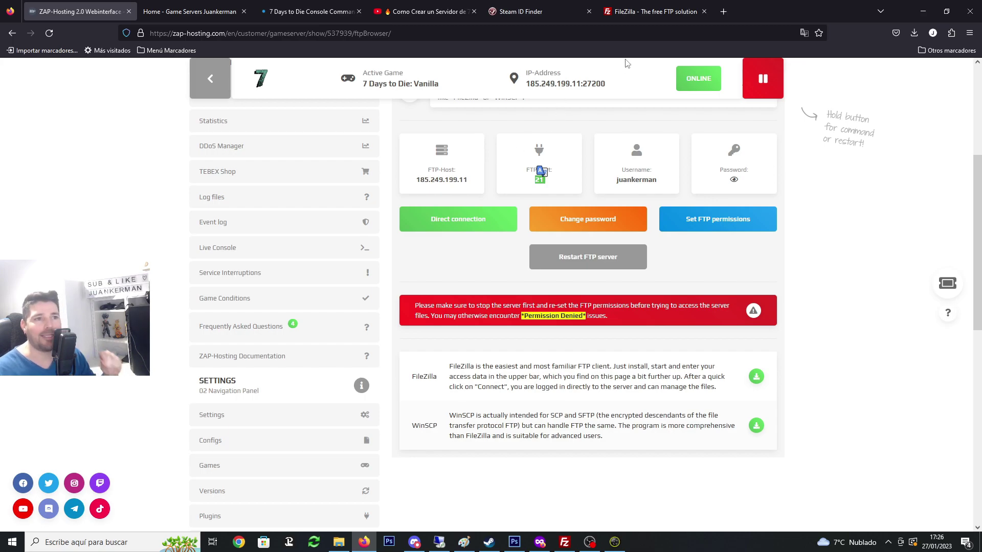
# Open the FileZilla Client download page for Windows on the FileZilla website.
pyautogui.click(647, 7)
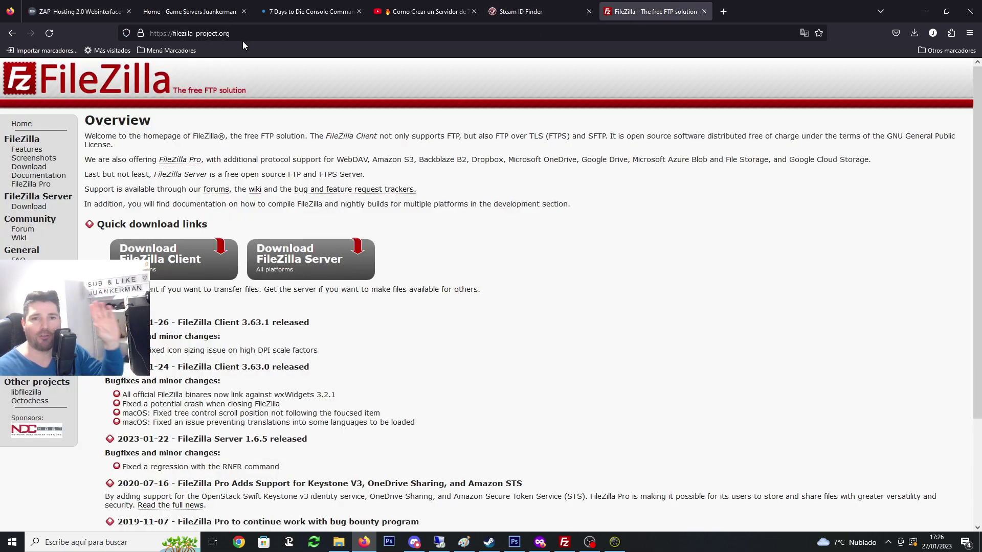
pyautogui.click(207, 10)
pyautogui.hotkey('ctrl', 'Tab')
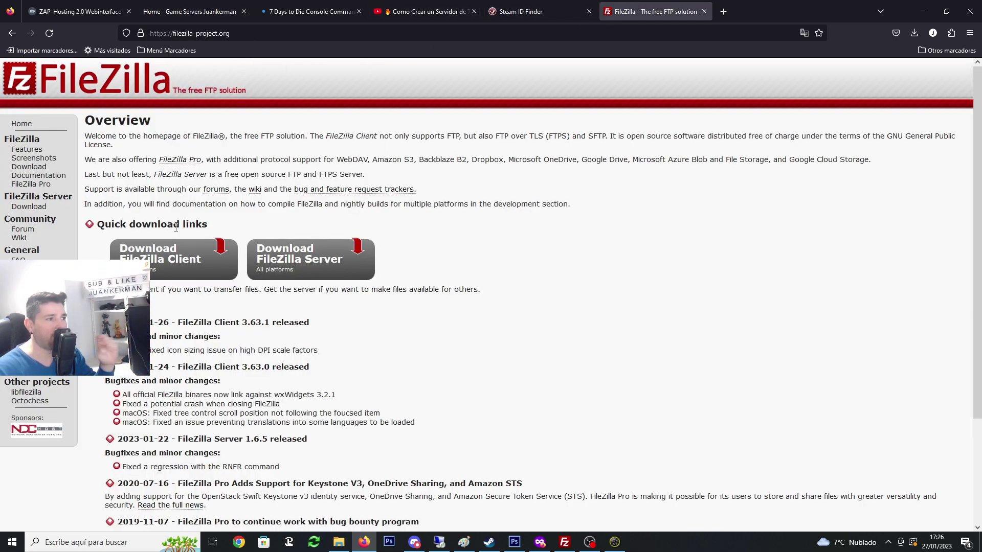
pyautogui.click(169, 263)
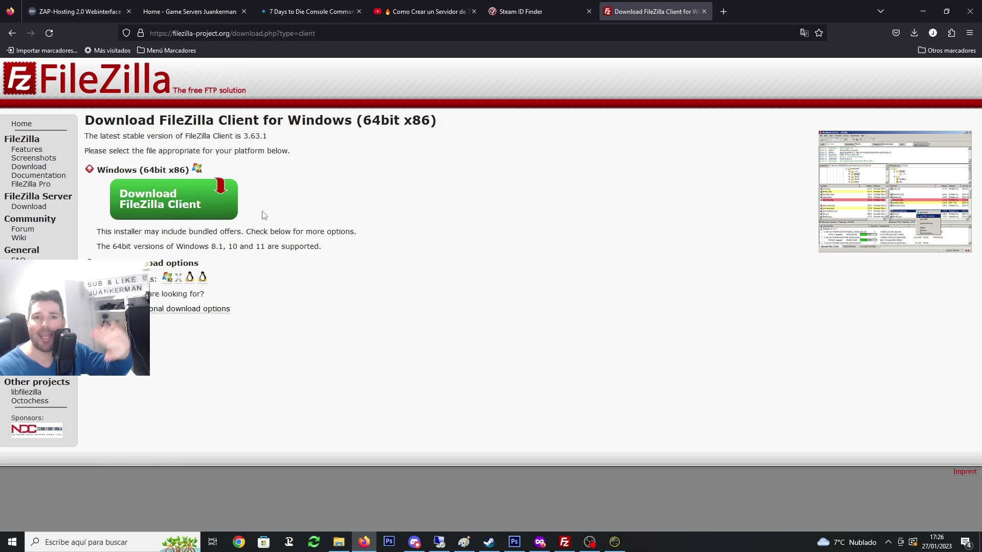
# Switch to FileZilla, go up to the remote root directory and select the 7 Days to Die server's folder.
pyautogui.click(571, 544)
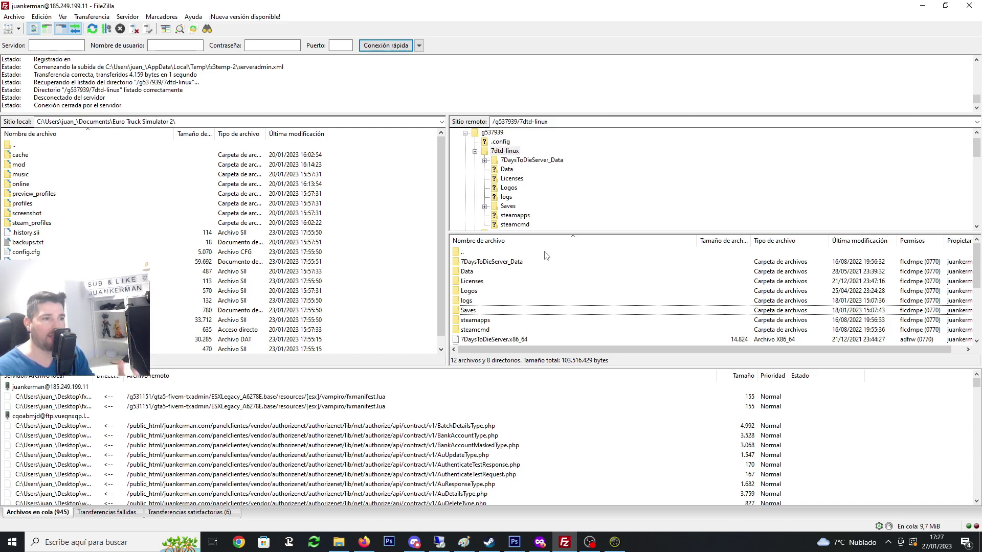
pyautogui.doubleClick(463, 253)
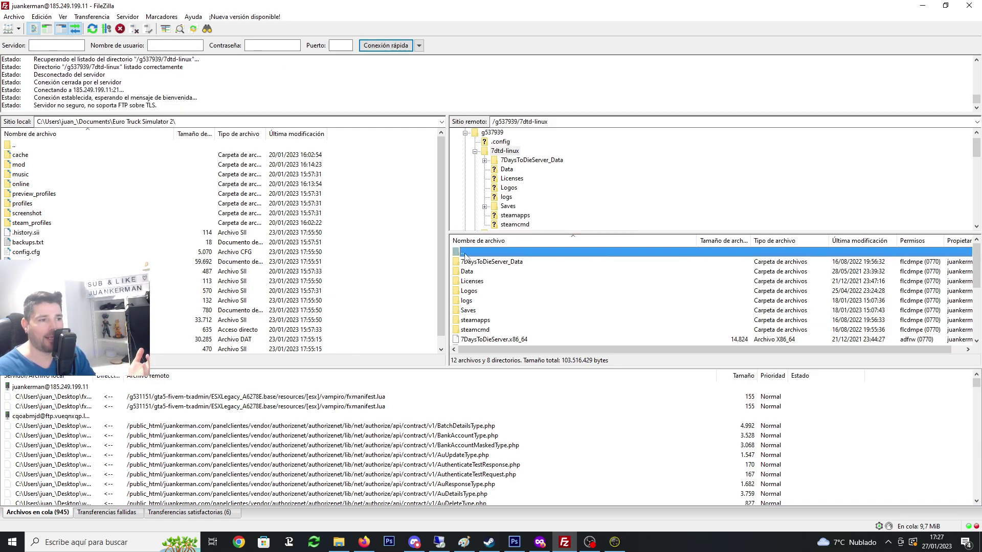
pyautogui.doubleClick(464, 253)
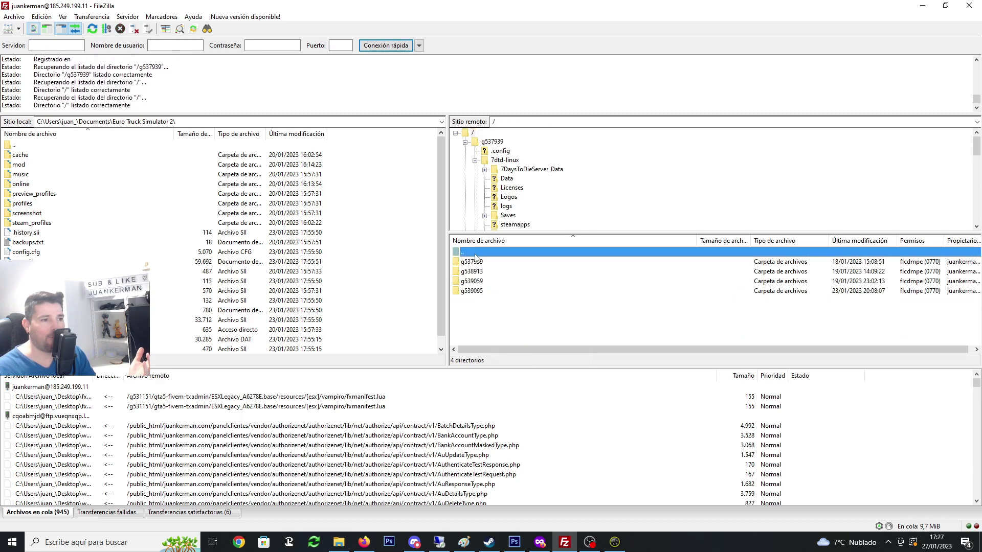
pyautogui.doubleClick(479, 263)
pyautogui.doubleClick(466, 253)
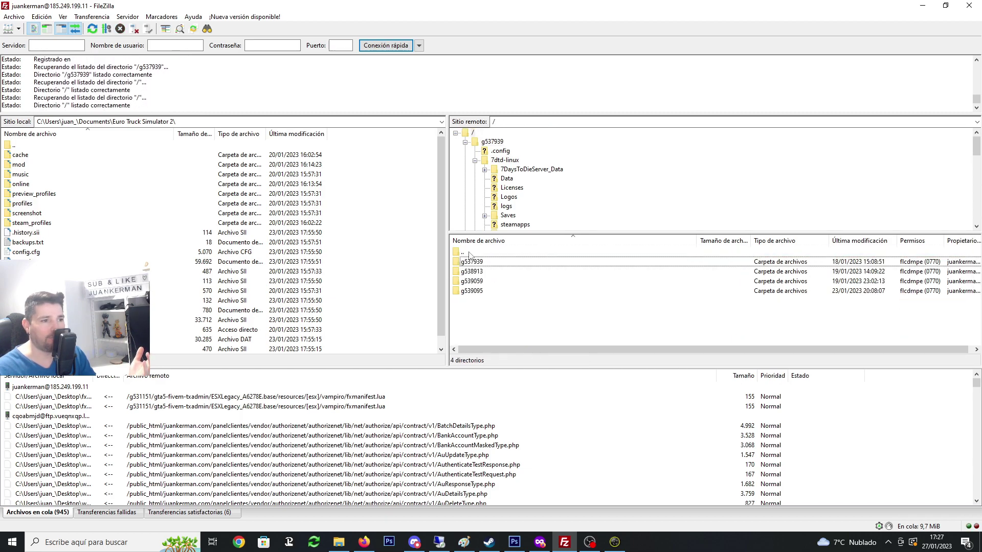
pyautogui.click(481, 262)
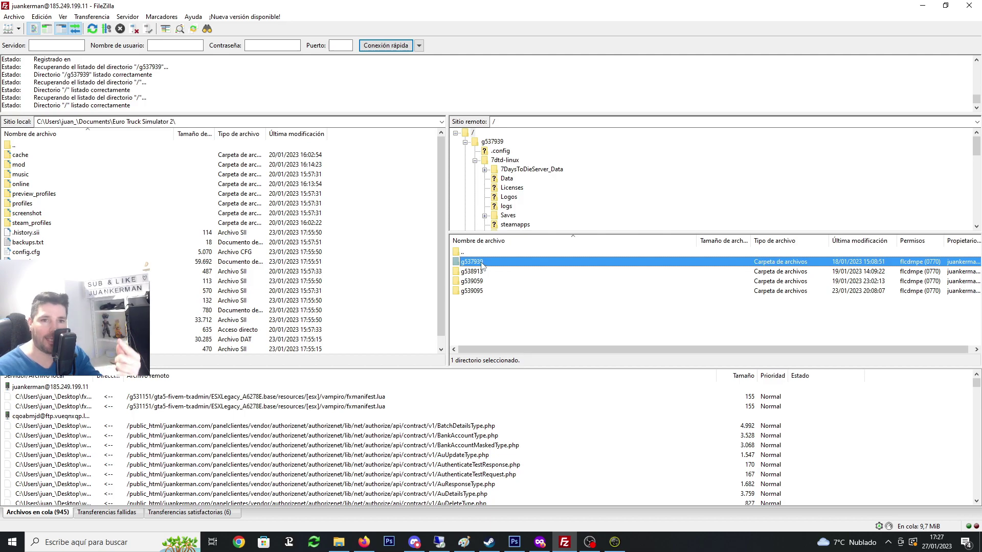
# Switch back to Firefox and review the FTP access page, the 7 Days to Die video playlist and the other reference pages.
pyautogui.click(364, 542)
pyautogui.click(79, 11)
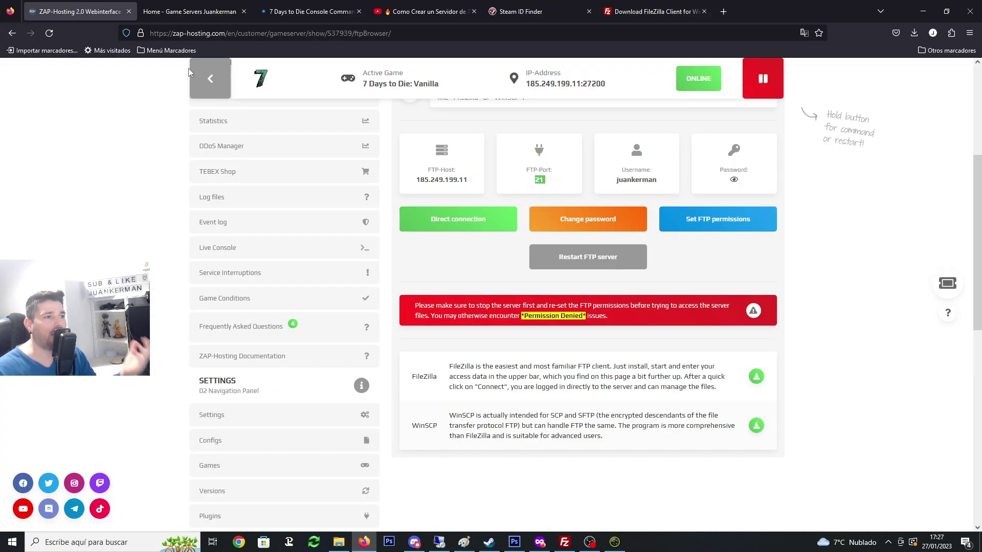
pyautogui.click(424, 11)
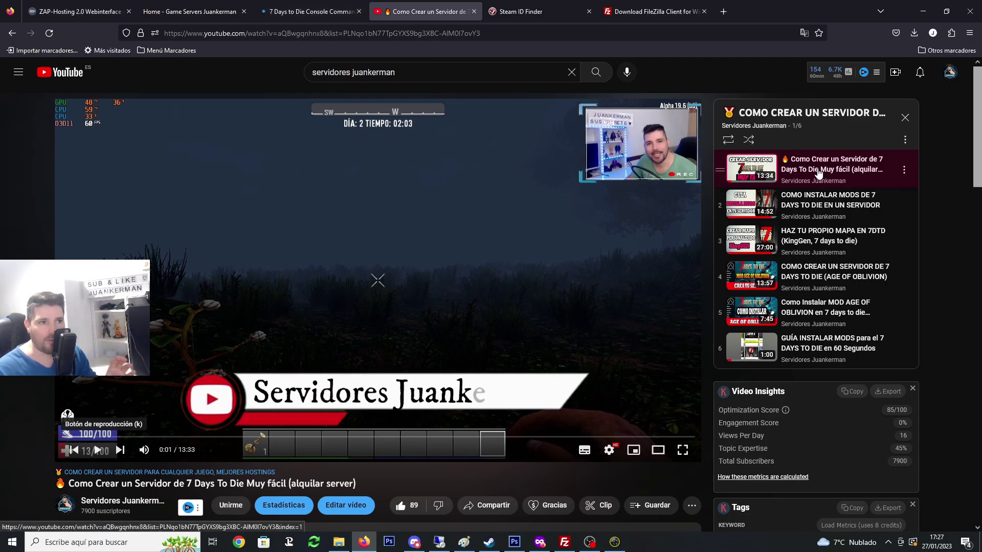
pyautogui.click(652, 12)
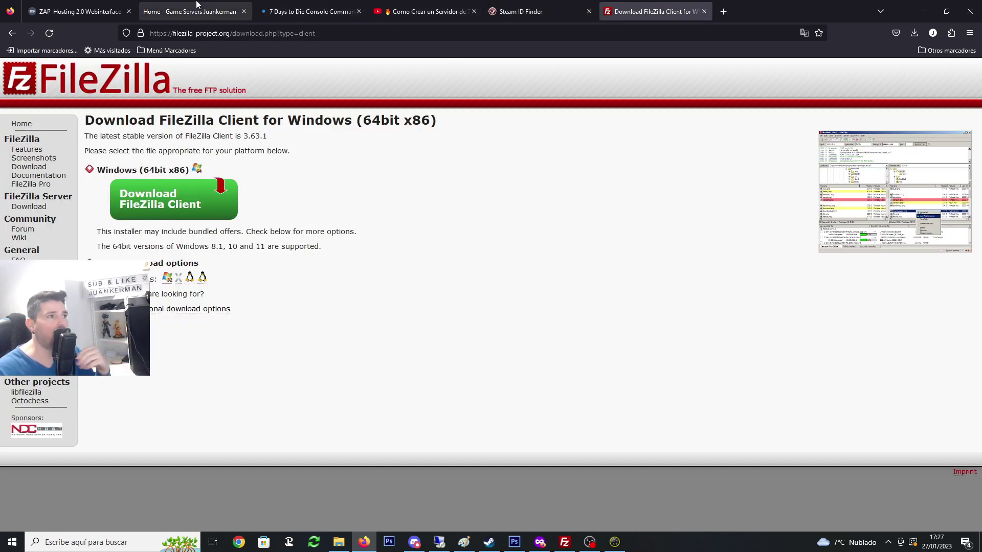
pyautogui.click(189, 11)
pyautogui.click(310, 11)
# Copy the FTP host 185.249.199.11 from the ZAP-Hosting FTP-Browser page and switch to FileZilla to enter it as the server.
pyautogui.click(102, 4)
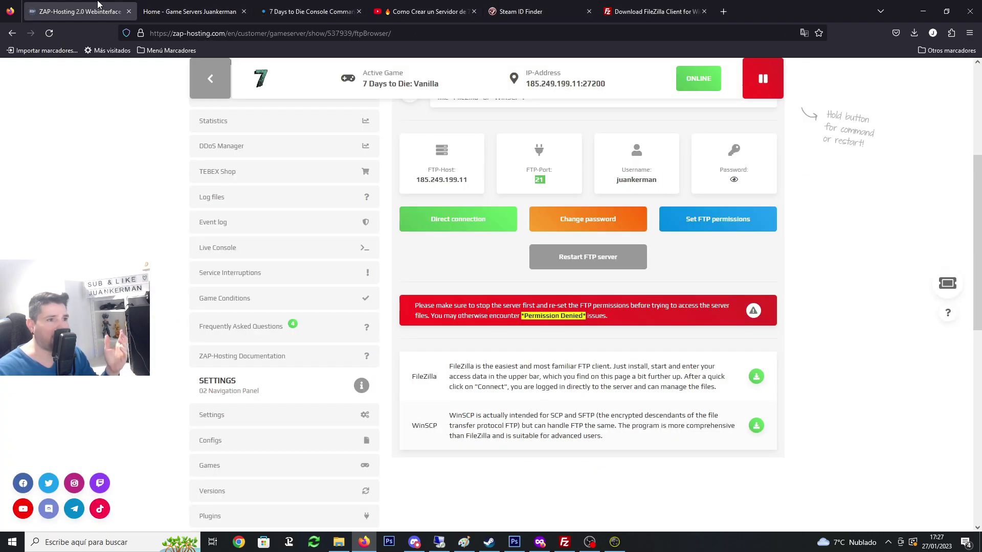
pyautogui.scroll(-2, 261, 393)
pyautogui.scroll(-2, 261, 394)
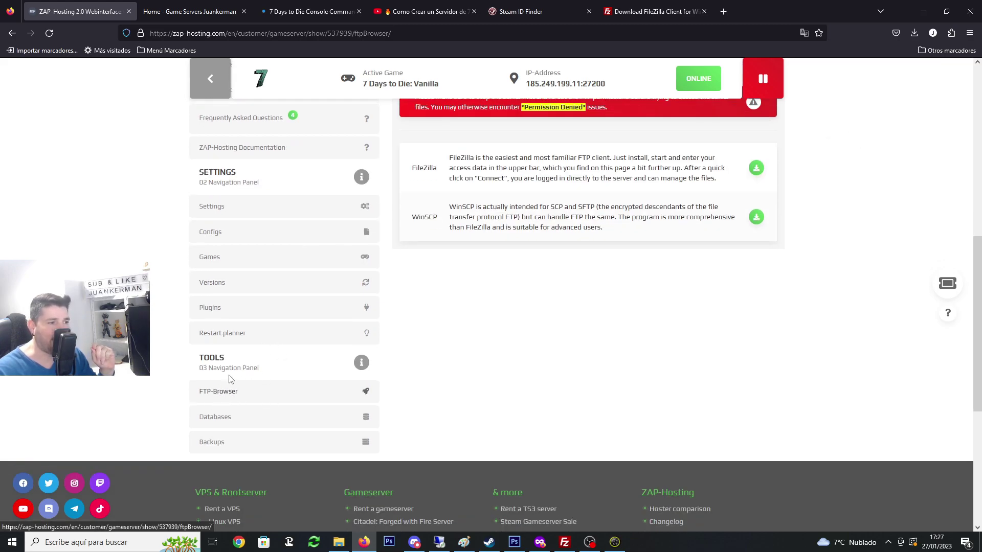
pyautogui.scroll(3, 392, 257)
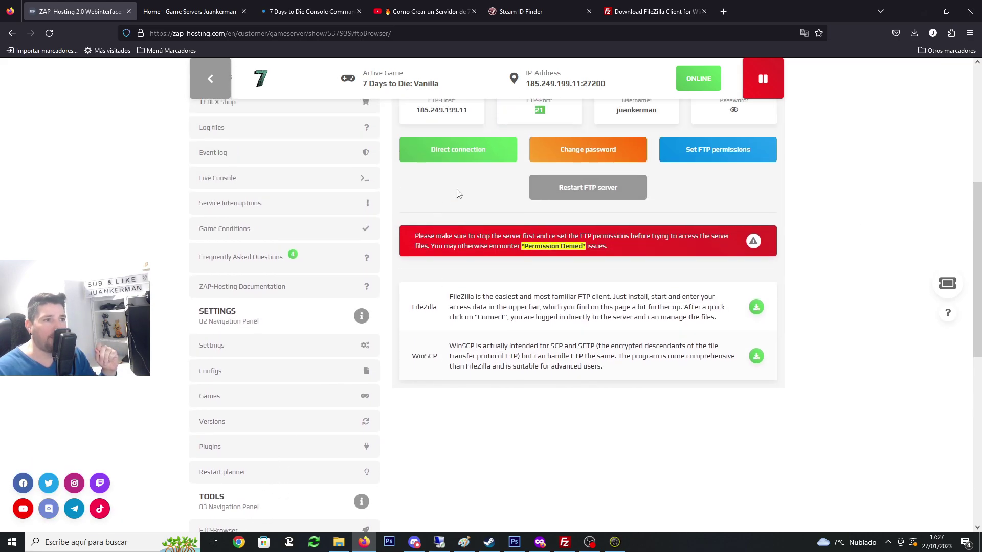
pyautogui.moveTo(470, 110); pyautogui.dragTo(419, 110)
pyautogui.rightClick(419, 114)
pyautogui.click(435, 123)
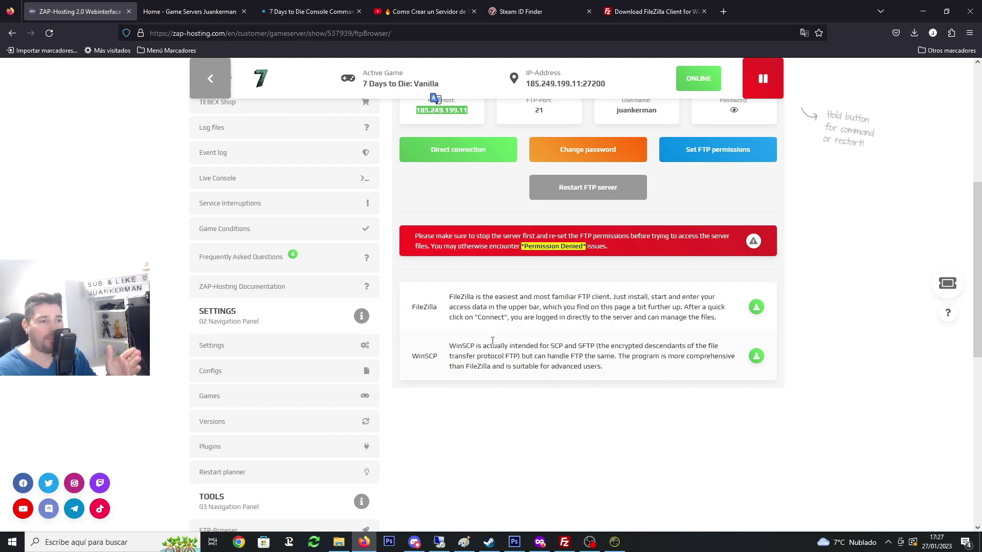
pyautogui.scroll(2, 568, 431)
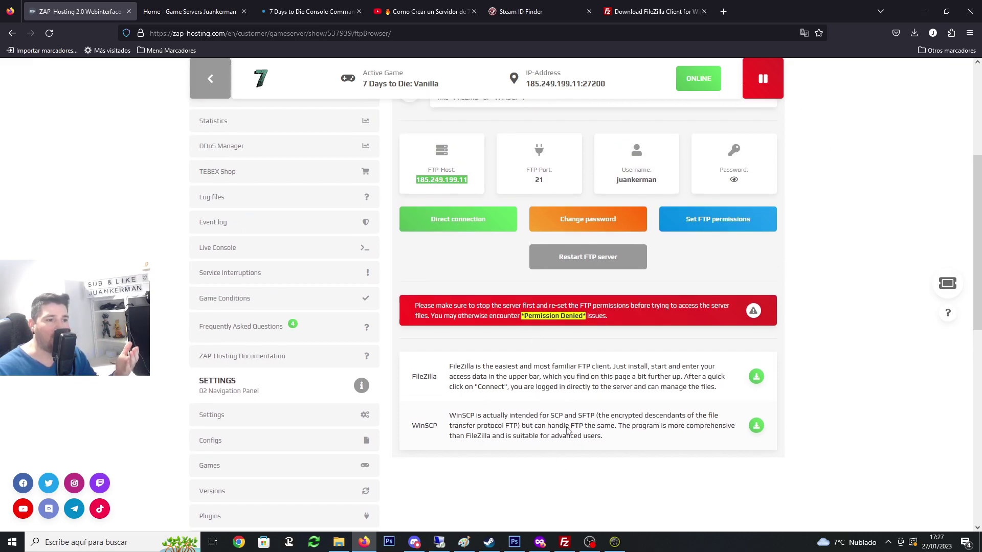
pyautogui.click(565, 542)
pyautogui.click(62, 45)
pyautogui.hotkey('ctrl', 'v')
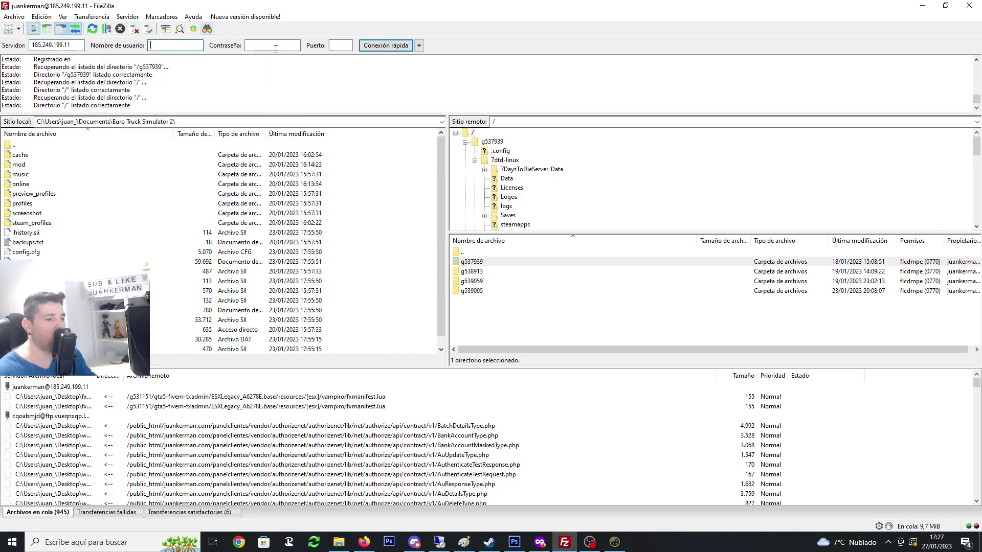
# Copy the FTP username from the ZAP-Hosting page in Firefox into FileZilla's username field.
pyautogui.click(365, 542)
pyautogui.moveTo(656, 182); pyautogui.dragTo(612, 185)
pyautogui.rightClick(625, 180)
pyautogui.click(651, 189)
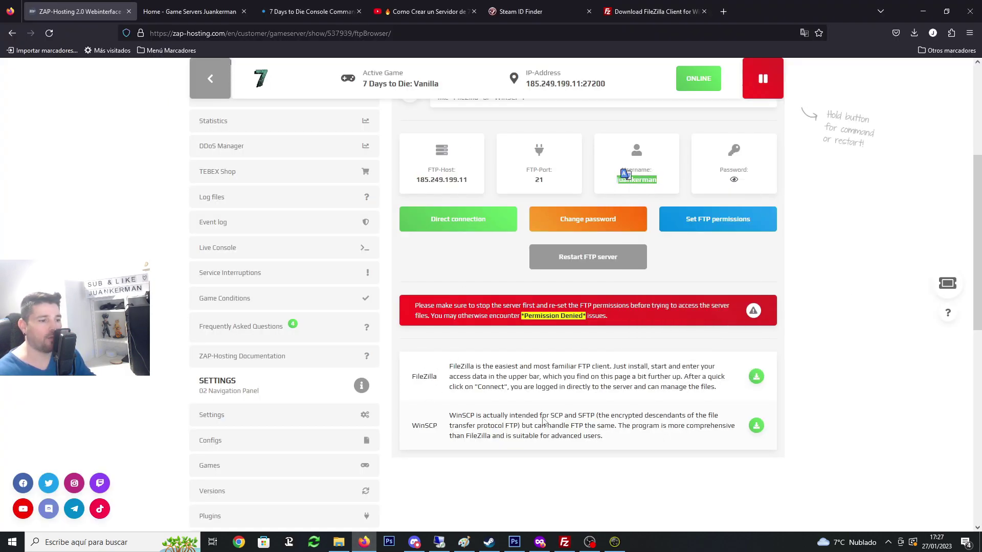
pyautogui.click(565, 543)
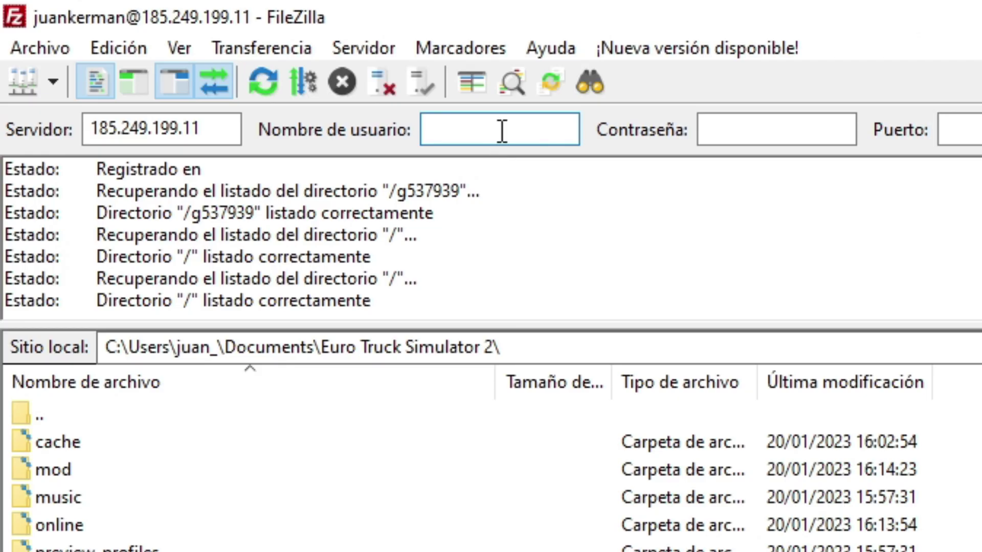
pyautogui.hotkey('ctrl', 'v')
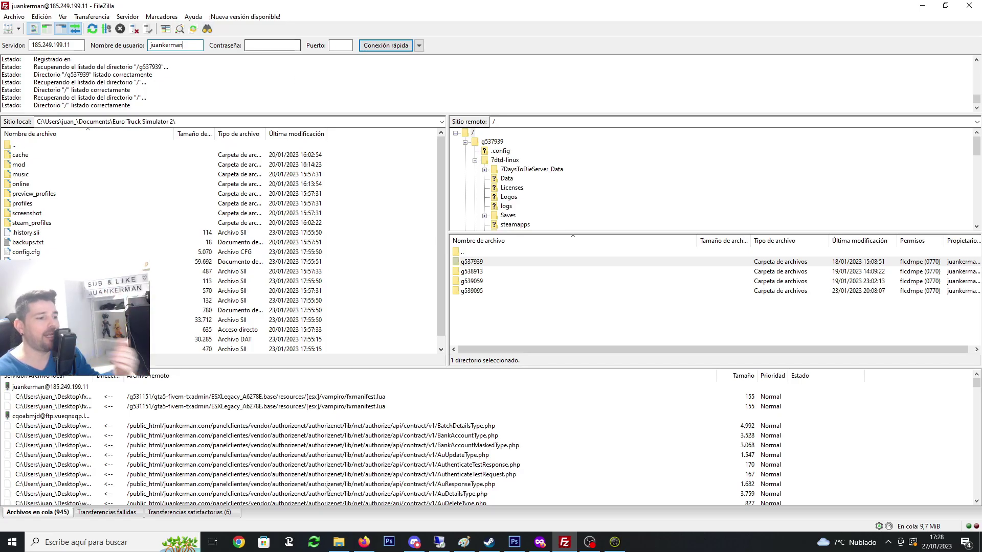
# Locate the FTP password on the ZAP-Hosting page in Firefox, then return to FileZilla and set the port to 21.
pyautogui.click(364, 542)
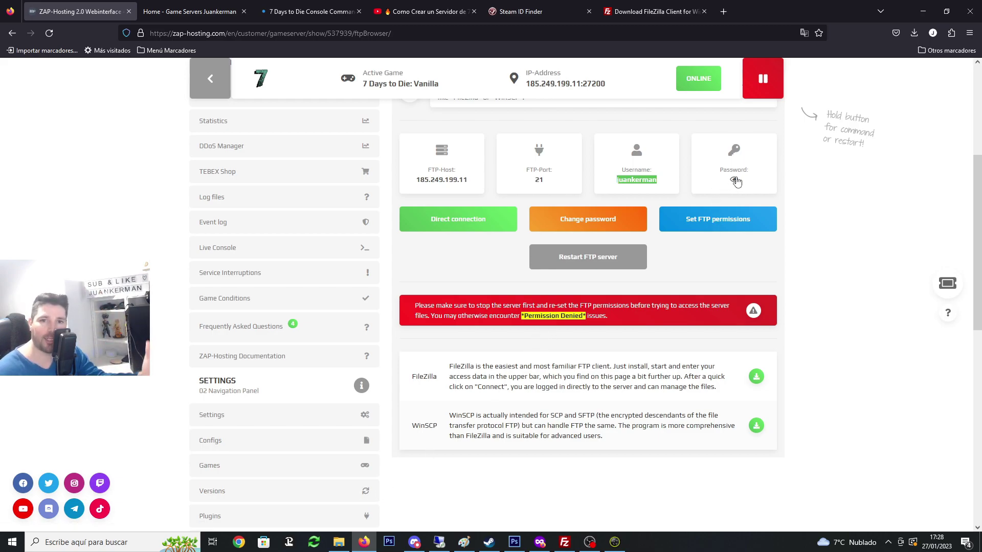
pyautogui.click(565, 542)
pyautogui.click(263, 46)
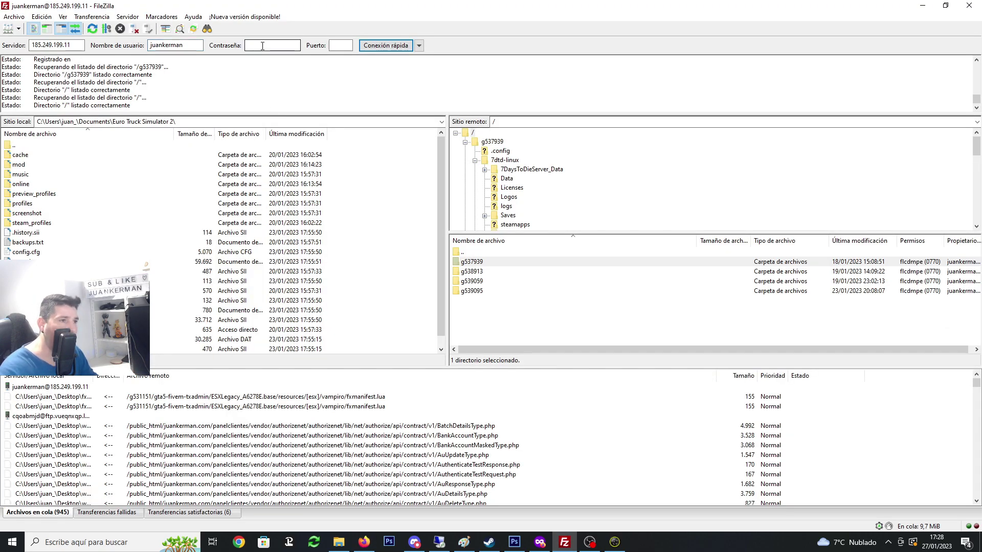
pyautogui.click(343, 46)
pyautogui.write('21')
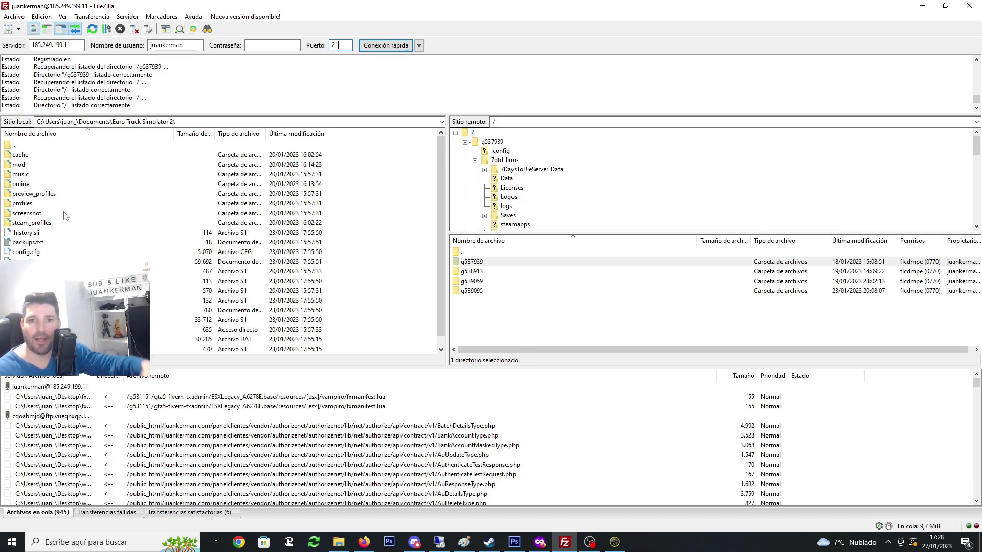
# Look inside the remote 7 Days to Die server folder and its 7dtd-linux subfolder, then go back up one level.
pyautogui.click(483, 263)
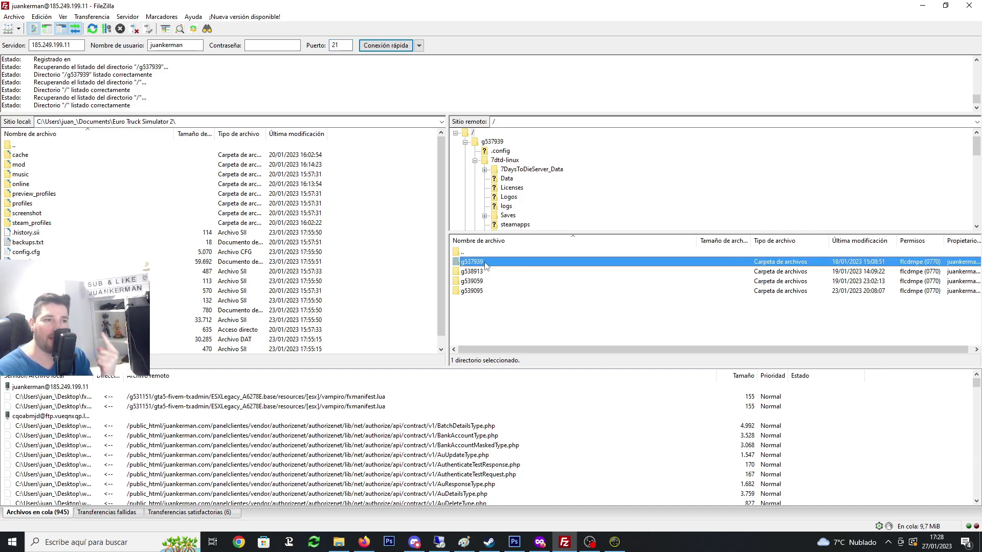
pyautogui.doubleClick(482, 262)
pyautogui.click(480, 274)
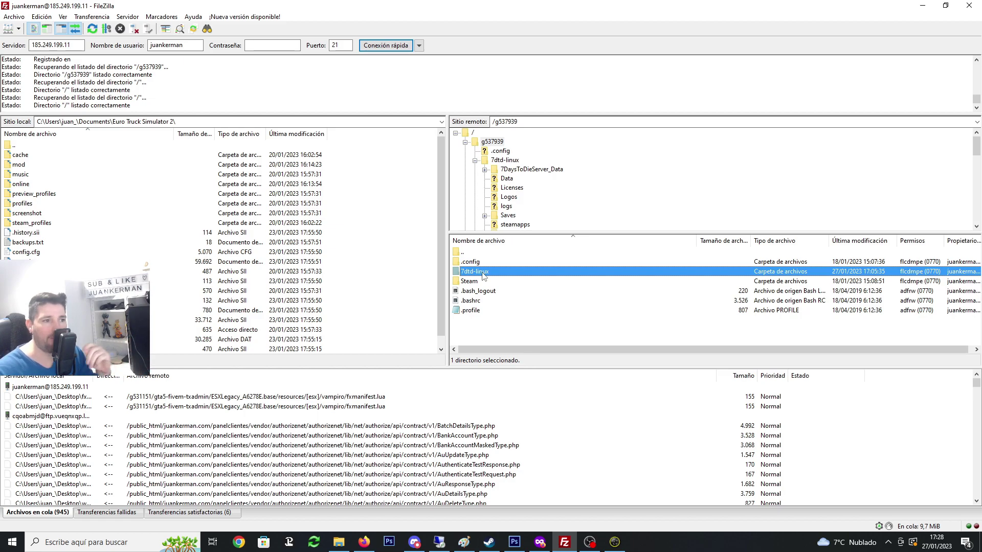
pyautogui.doubleClick(481, 272)
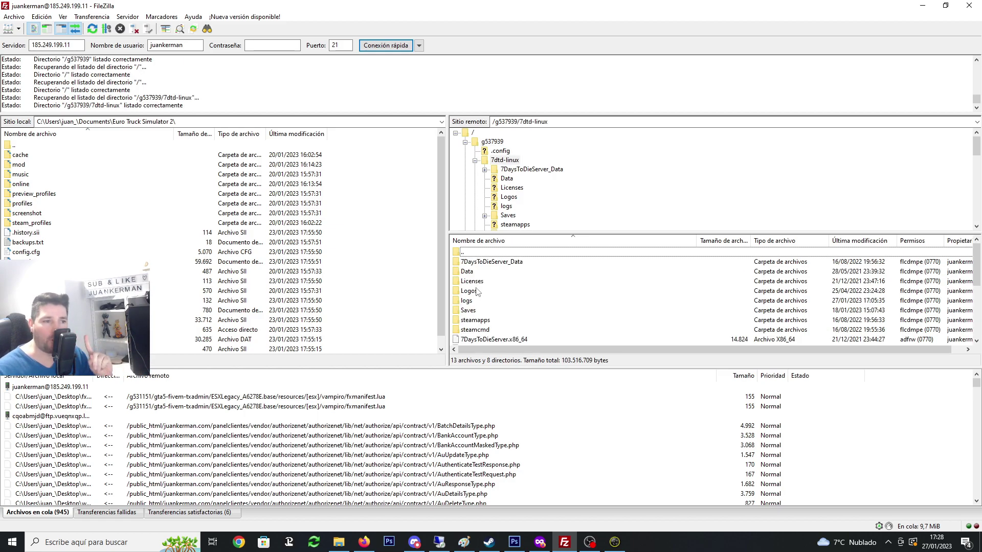
pyautogui.doubleClick(468, 252)
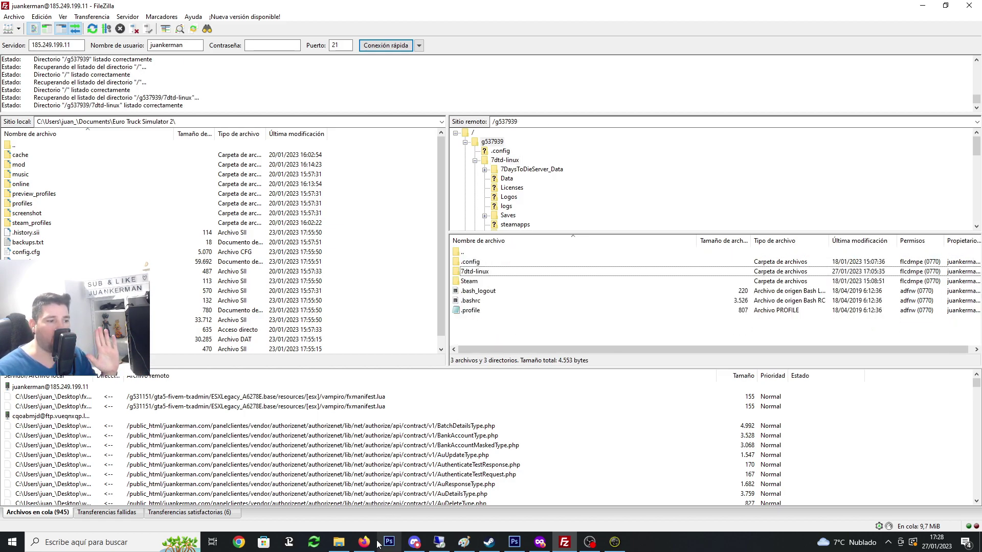
# Switch to Firefox and review the 7 Days to Die server creation video and the ZAP-Hosting server's shutdown control.
pyautogui.hotkey('alt', 'Tab')
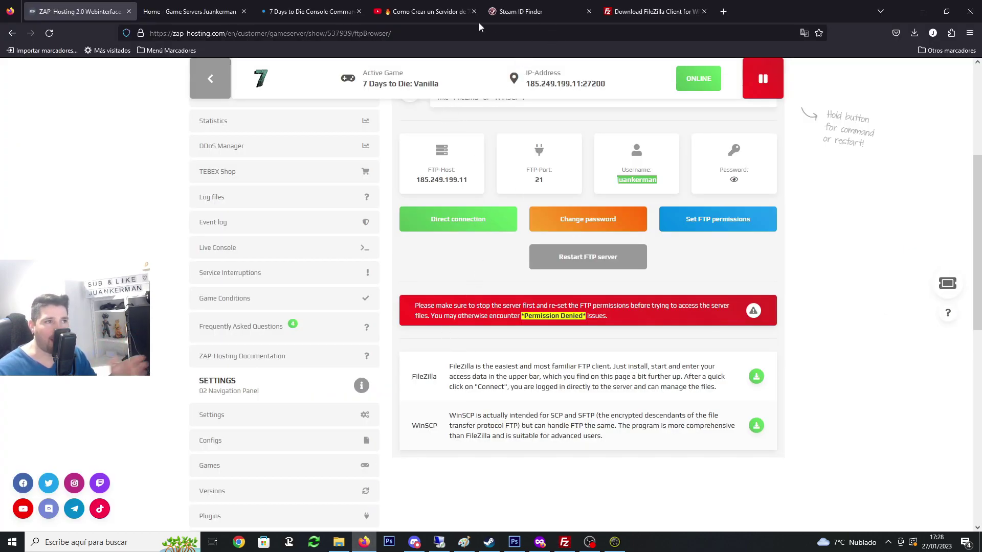
pyautogui.click(439, 6)
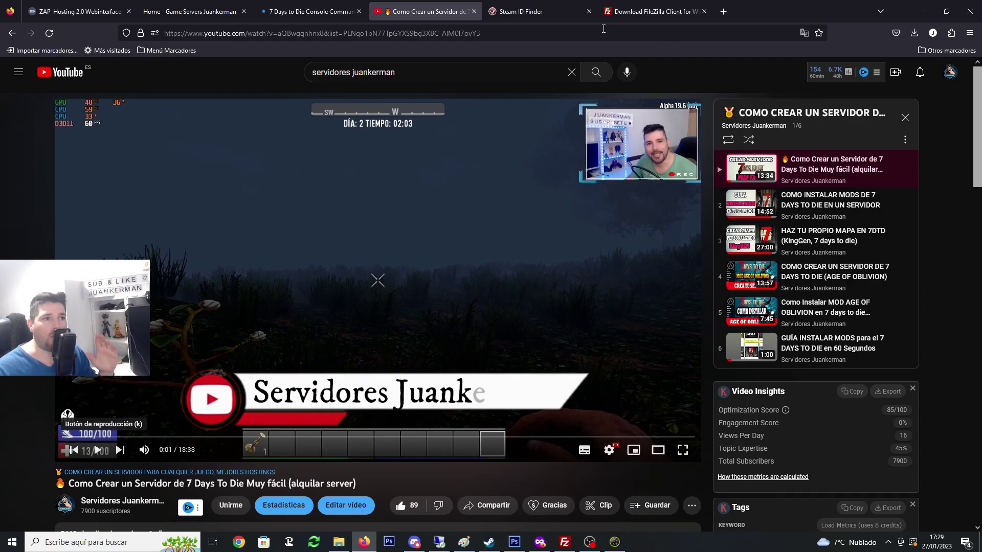
pyautogui.click(82, 11)
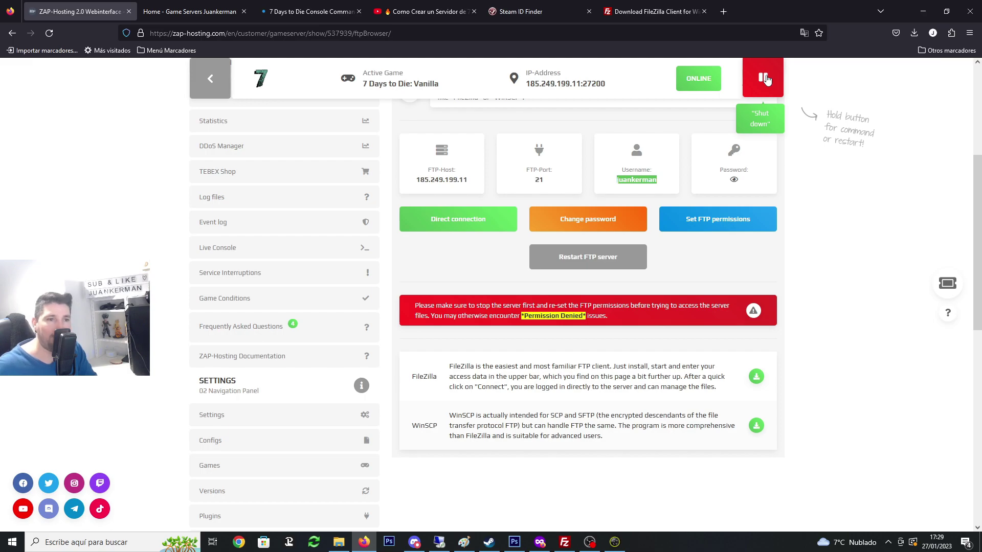
# Switch to FileZilla, return to the remote root, select the 7 Days to Die server's folder and review the connection fields.
pyautogui.click(566, 543)
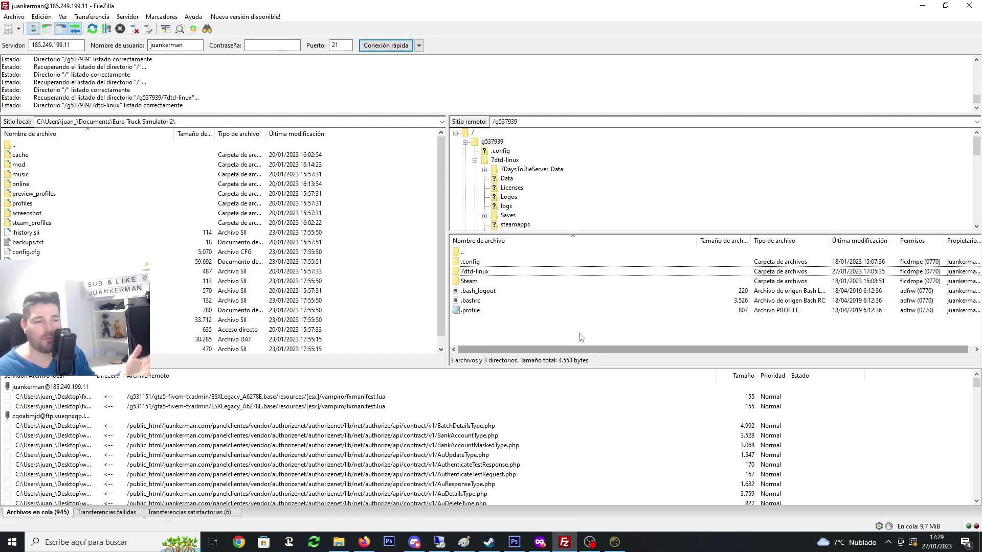
pyautogui.doubleClick(463, 253)
pyautogui.click(479, 263)
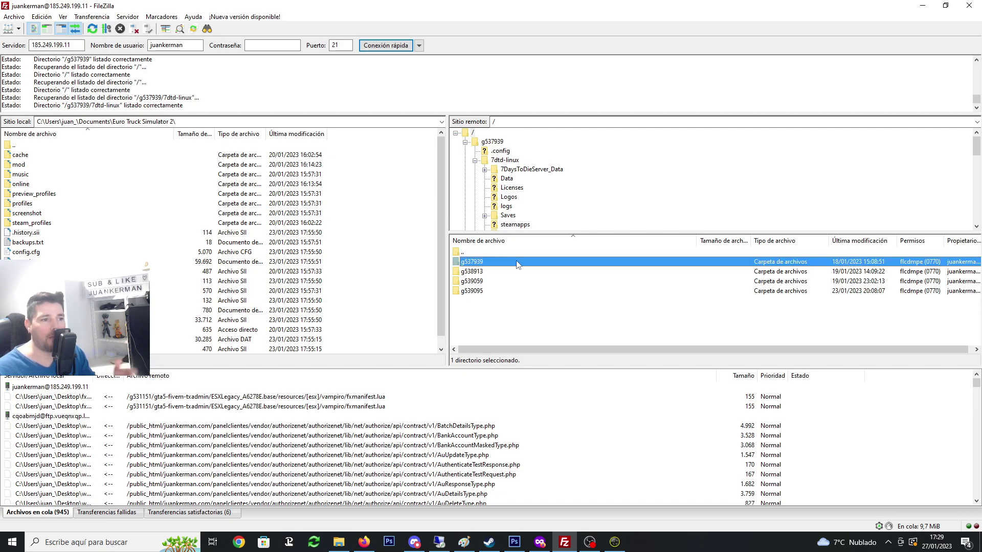
pyautogui.click(50, 45)
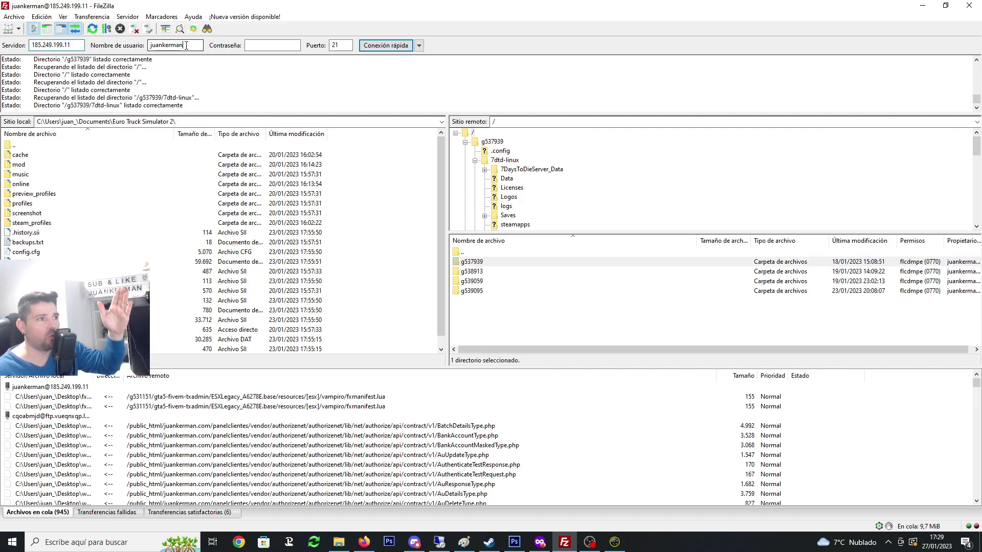
pyautogui.click(342, 45)
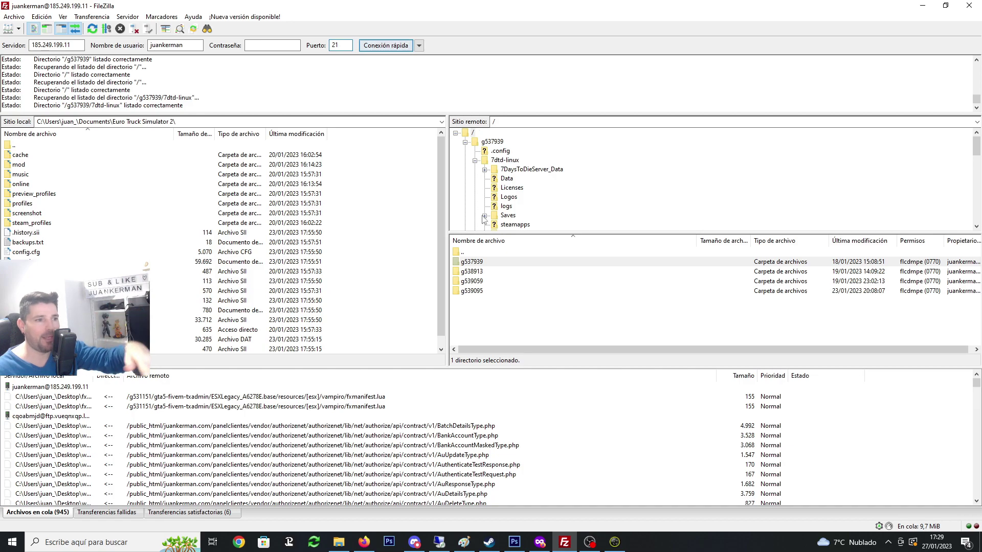
# Navigate from the remote 7 Days to Die server folder into 7dtd-linux and its Saves subfolder.
pyautogui.click(480, 262)
pyautogui.doubleClick(480, 263)
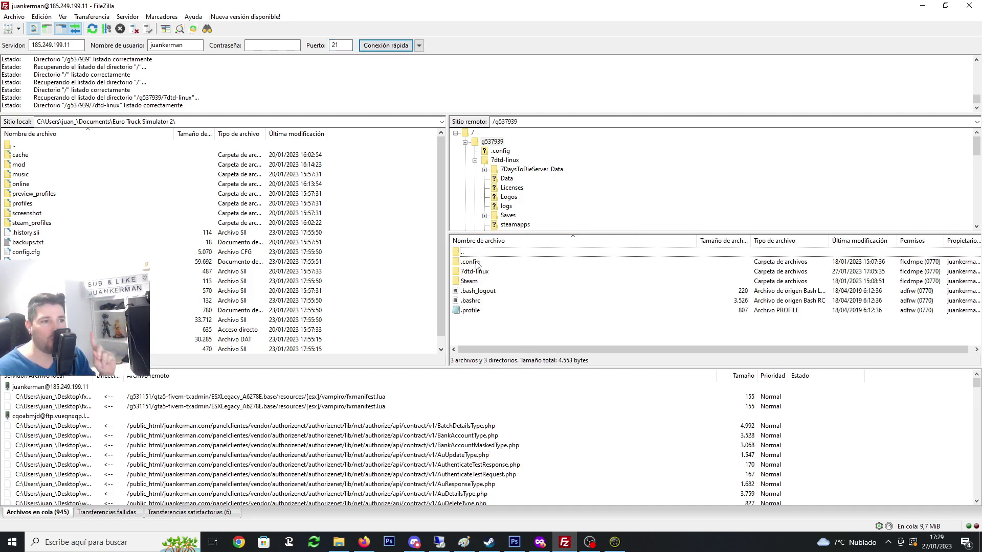
pyautogui.click(477, 272)
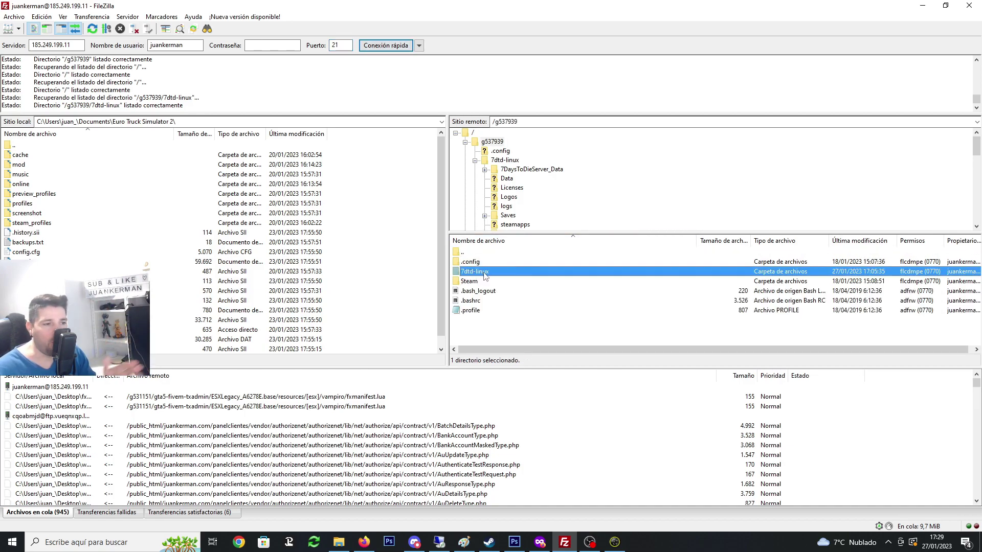
pyautogui.doubleClick(484, 273)
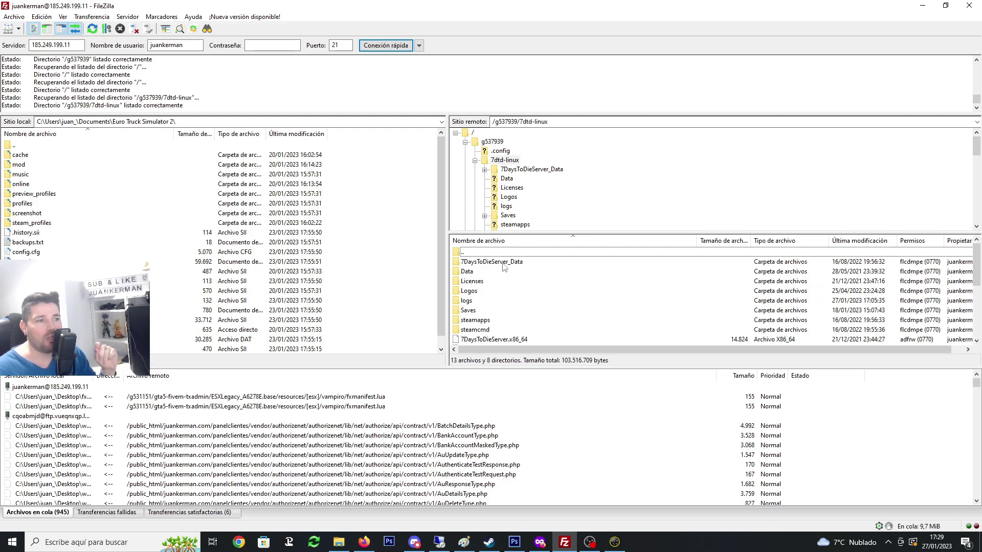
pyautogui.click(468, 311)
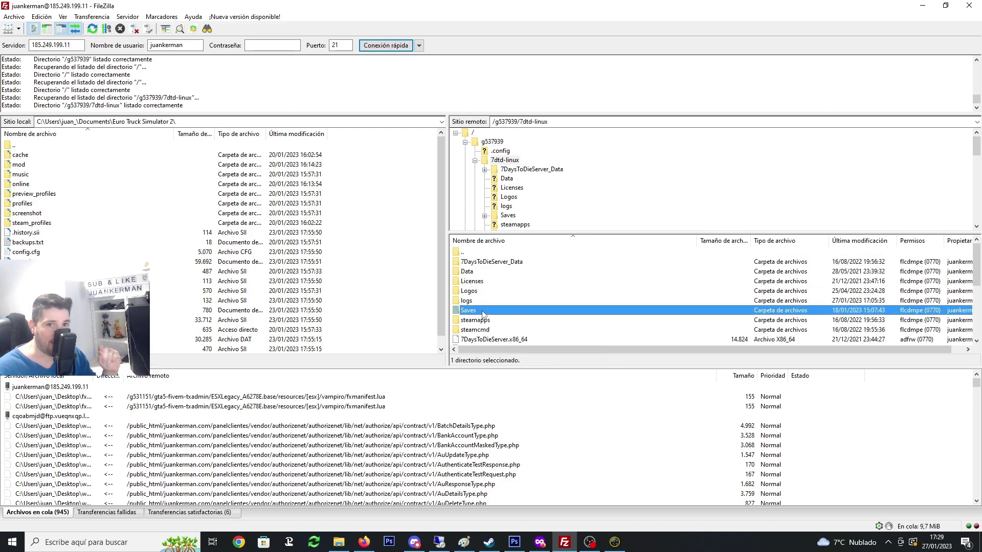
pyautogui.scroll(-2, 491, 307)
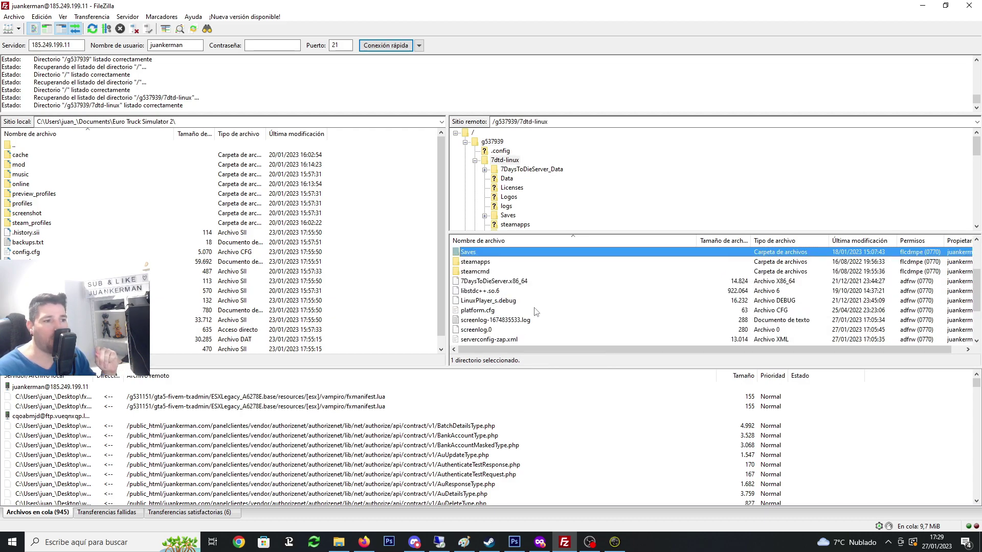
pyautogui.scroll(-2, 511, 292)
pyautogui.scroll(3, 546, 299)
pyautogui.doubleClick(476, 272)
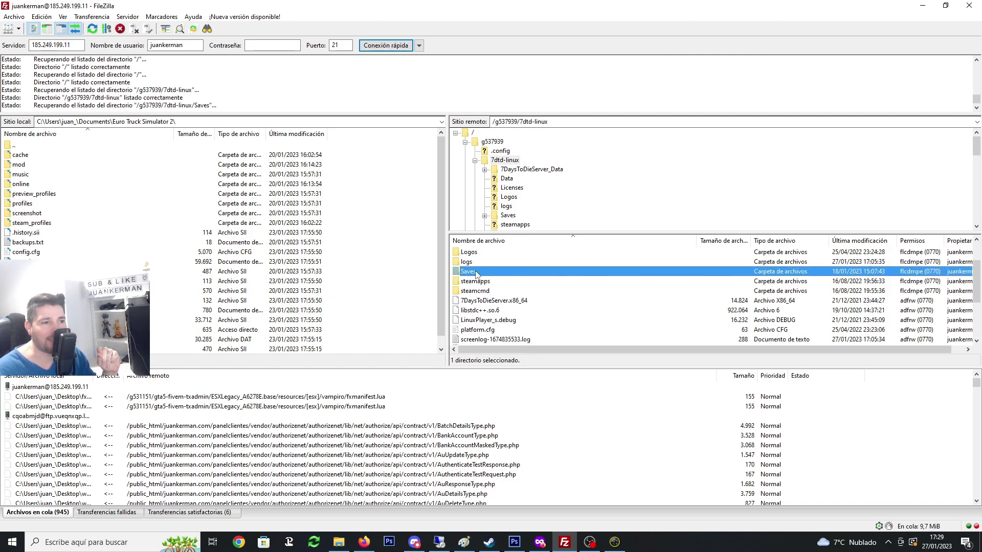
pyautogui.click(483, 282)
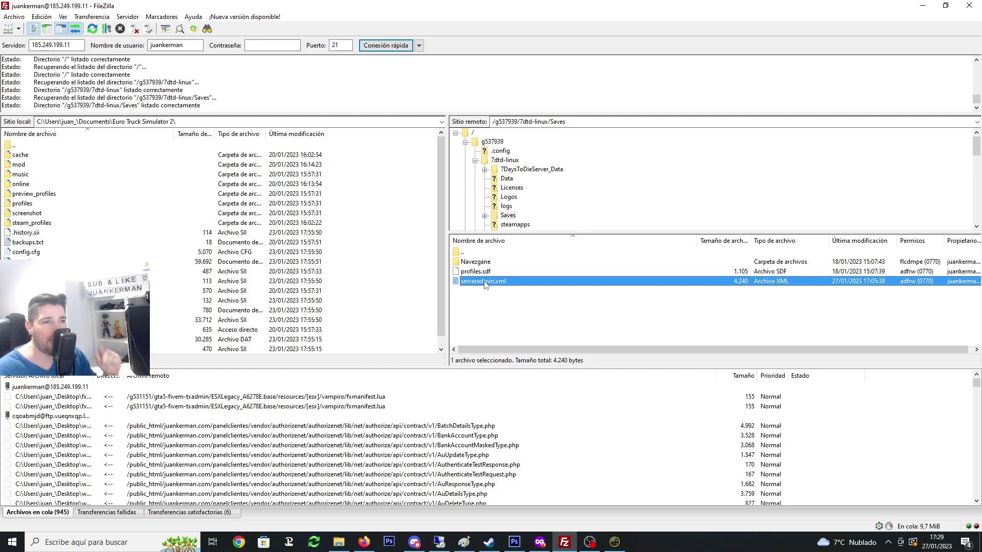
pyautogui.rightClick(484, 283)
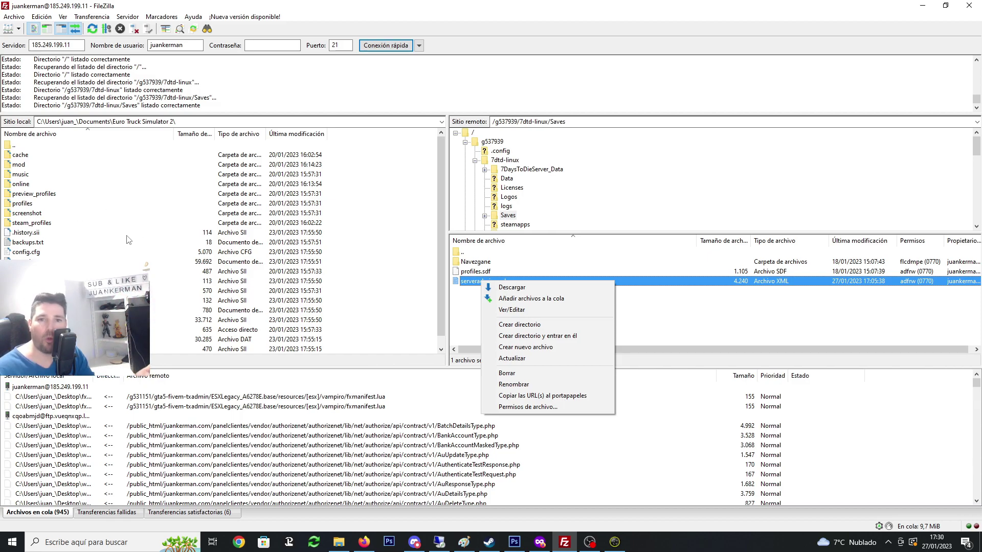
pyautogui.click(46, 262)
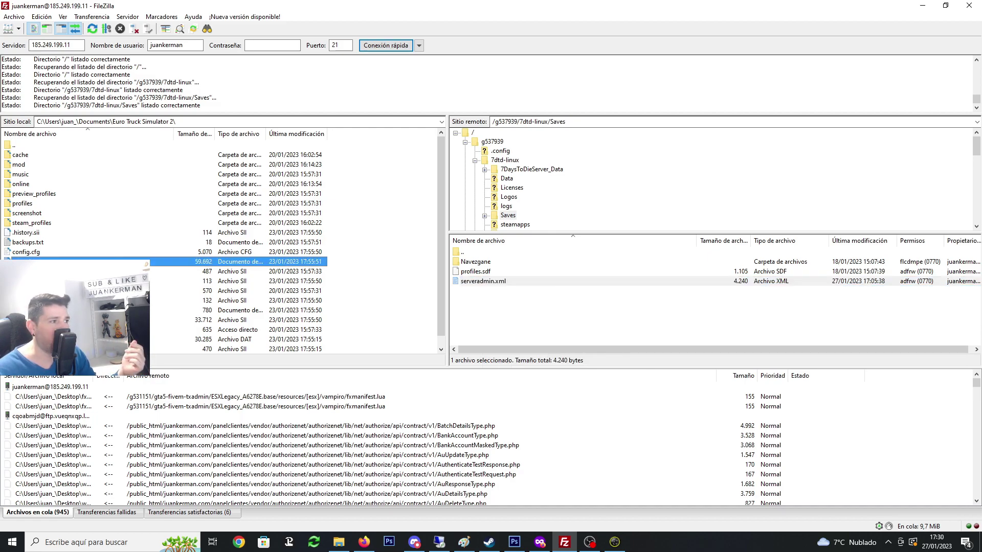
pyautogui.rightClick(46, 263)
pyautogui.click(481, 281)
pyautogui.click(479, 304)
# Open the remote serveradmin.xml for editing, discarding the local file and downloading a new one.
pyautogui.click(481, 284)
pyautogui.rightClick(494, 281)
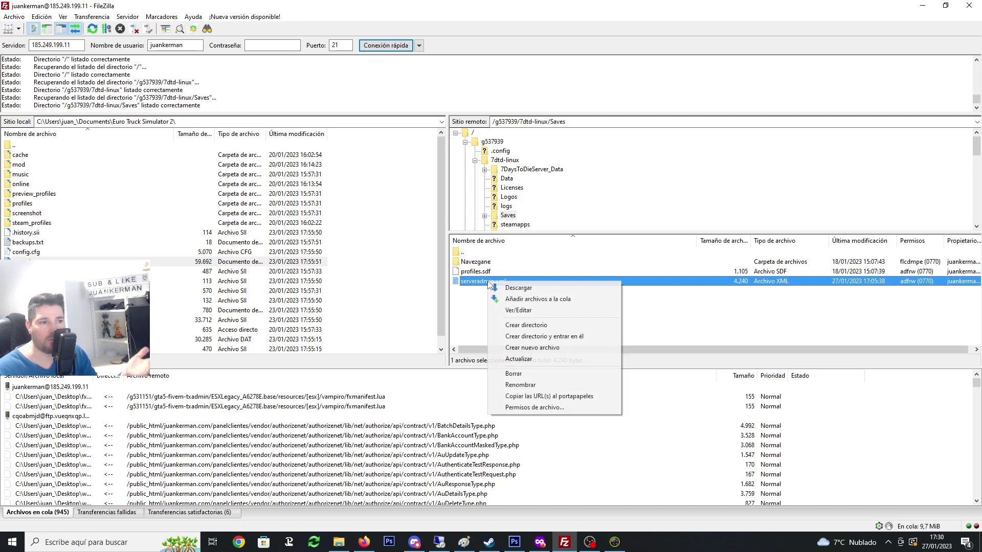
pyautogui.click(530, 311)
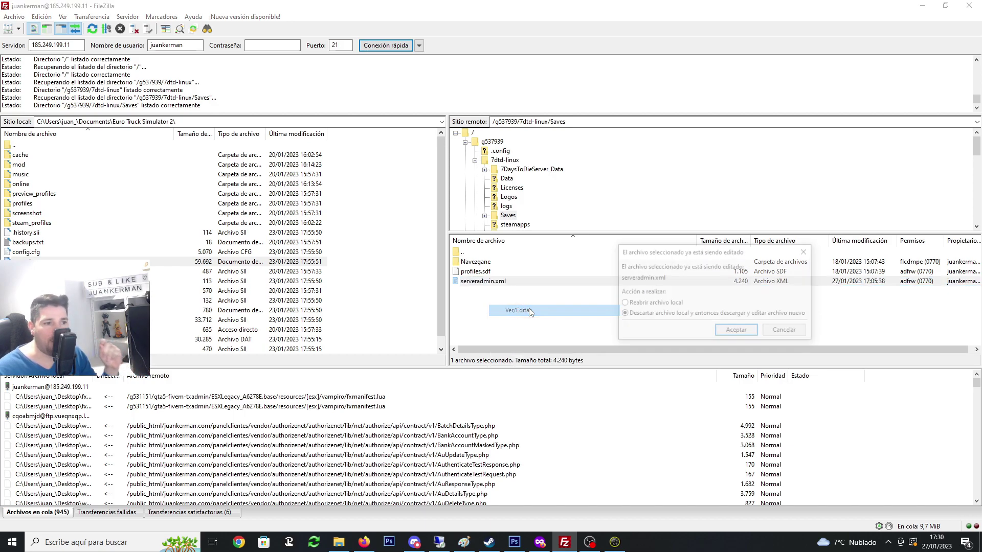
pyautogui.click(737, 331)
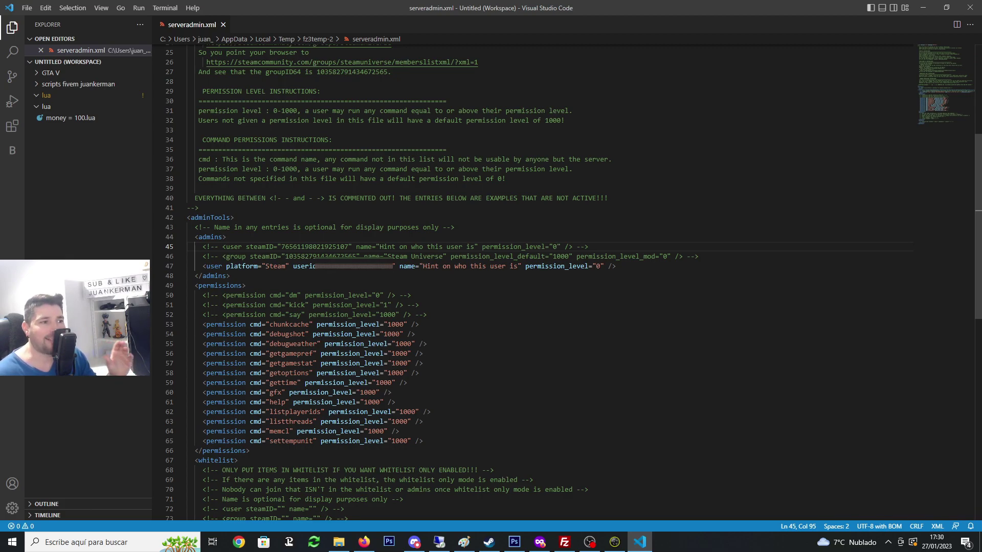
# Examine the active Steam user entry's userid and the opening comment marker of the example user entry in the admins section.
pyautogui.moveTo(324, 266); pyautogui.dragTo(396, 268)
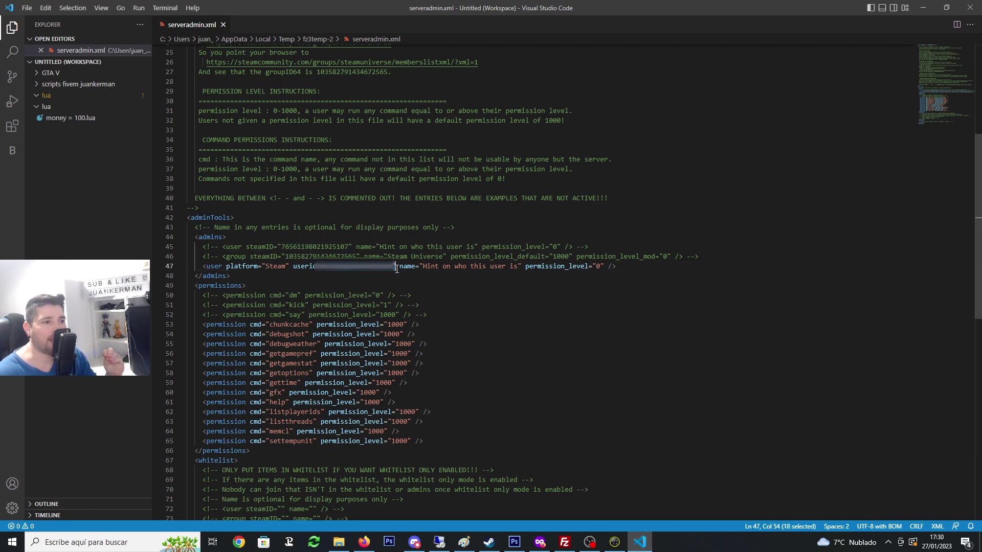
pyautogui.click(336, 266)
pyautogui.click(203, 266)
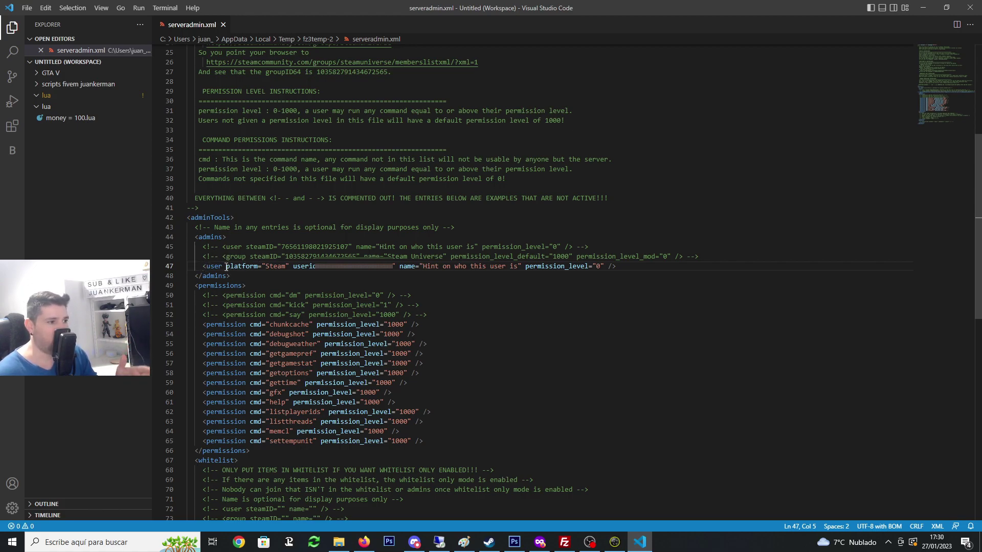
pyautogui.click(218, 246)
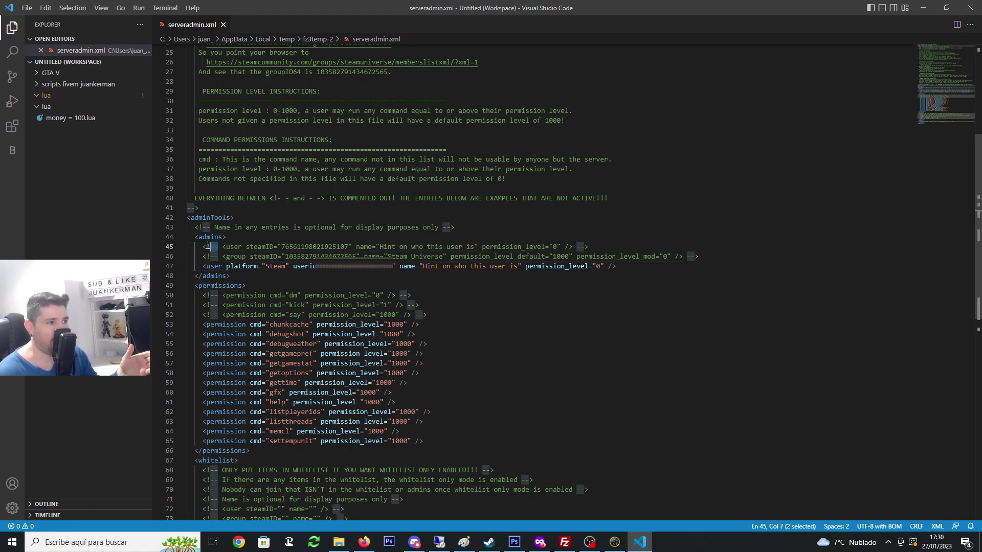
pyautogui.moveTo(217, 246); pyautogui.dragTo(206, 245)
pyautogui.moveTo(224, 247); pyautogui.dragTo(206, 247)
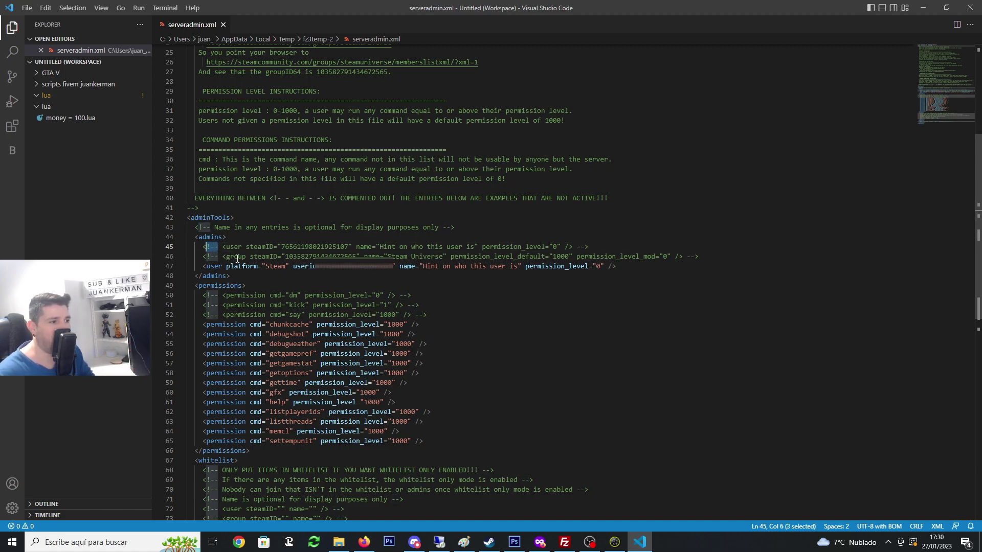
pyautogui.press('Right')
pyautogui.press('Right')
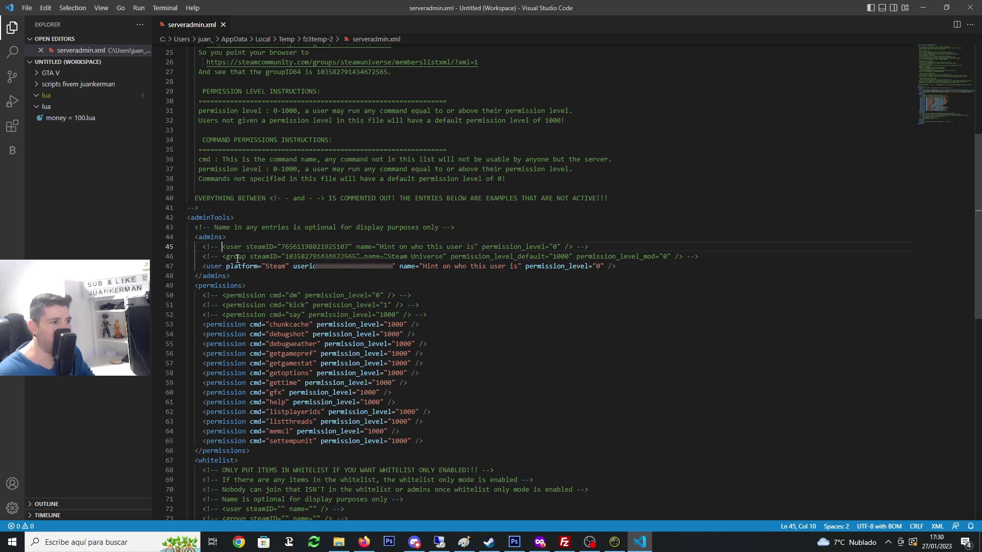
# Examine the commented example user entry, including its content, its opening and closing comment markers and its steamID value.
pyautogui.moveTo(223, 247); pyautogui.dragTo(569, 246)
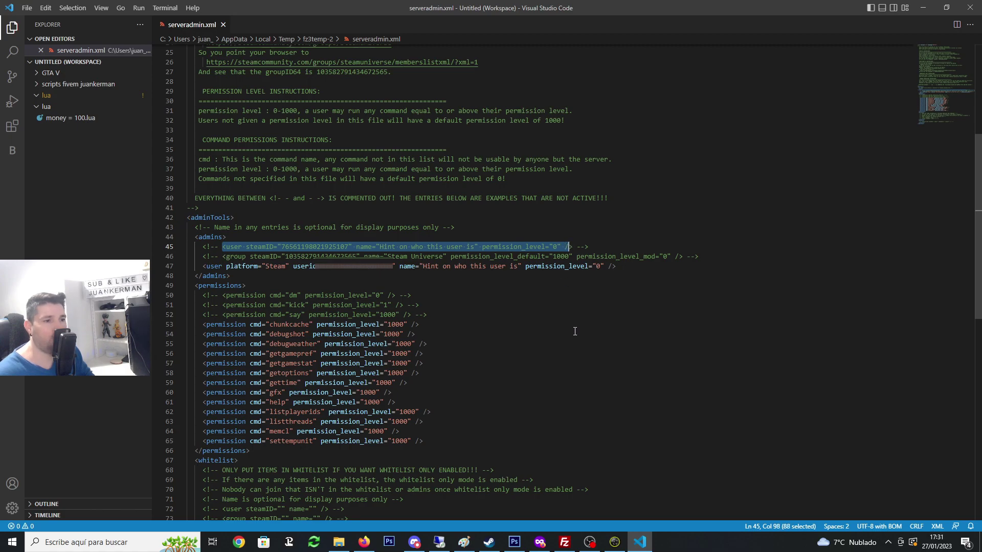
pyautogui.doubleClick(582, 247)
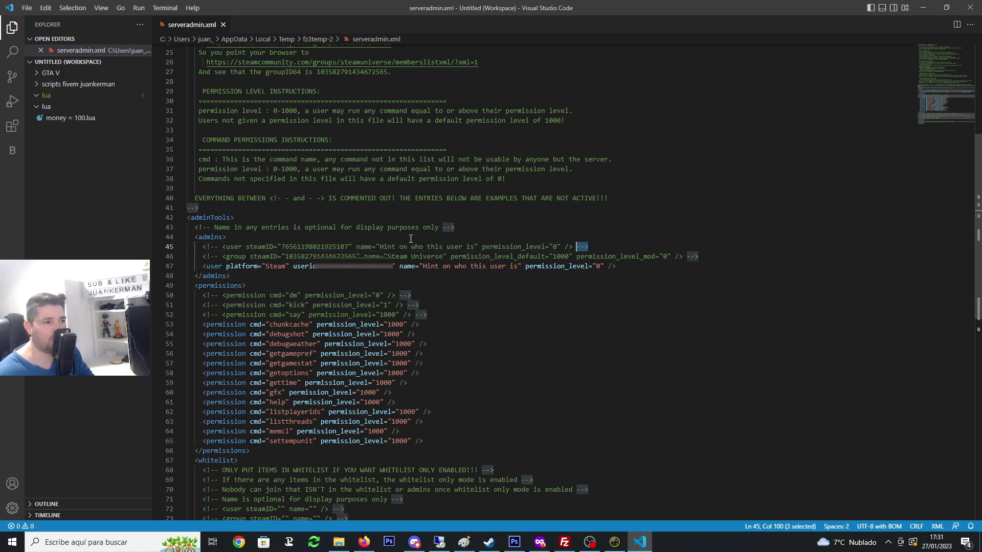
pyautogui.doubleClick(205, 246)
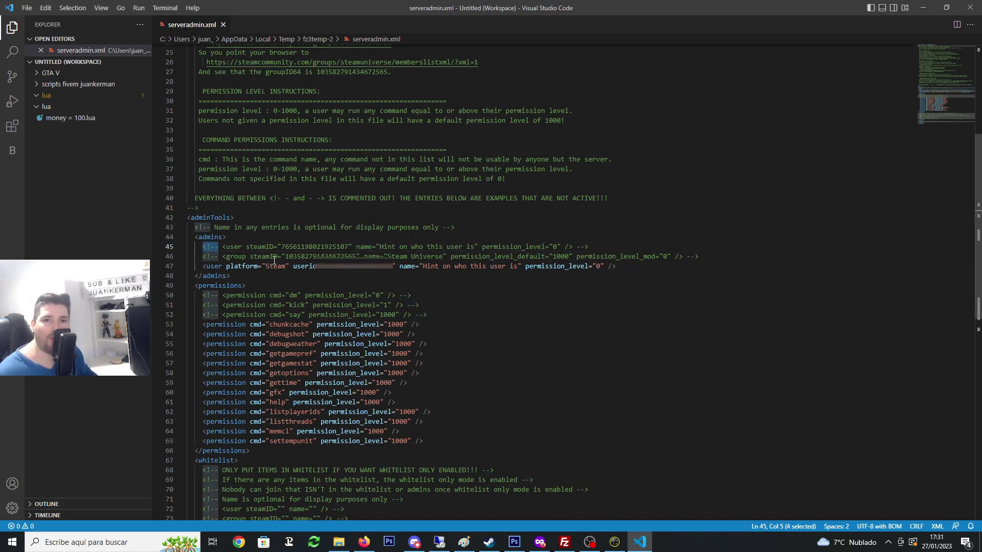
pyautogui.moveTo(226, 247); pyautogui.dragTo(572, 247)
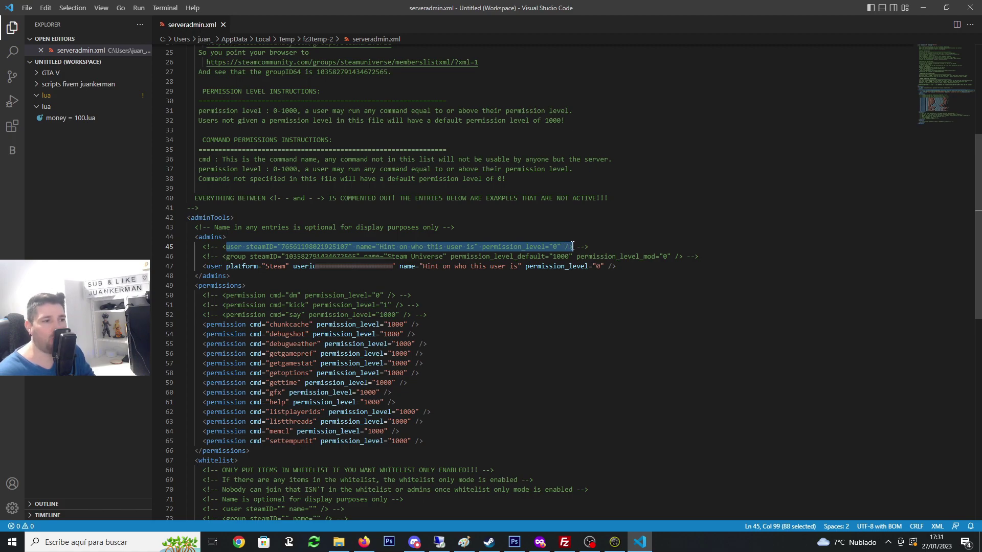
pyautogui.click(543, 247)
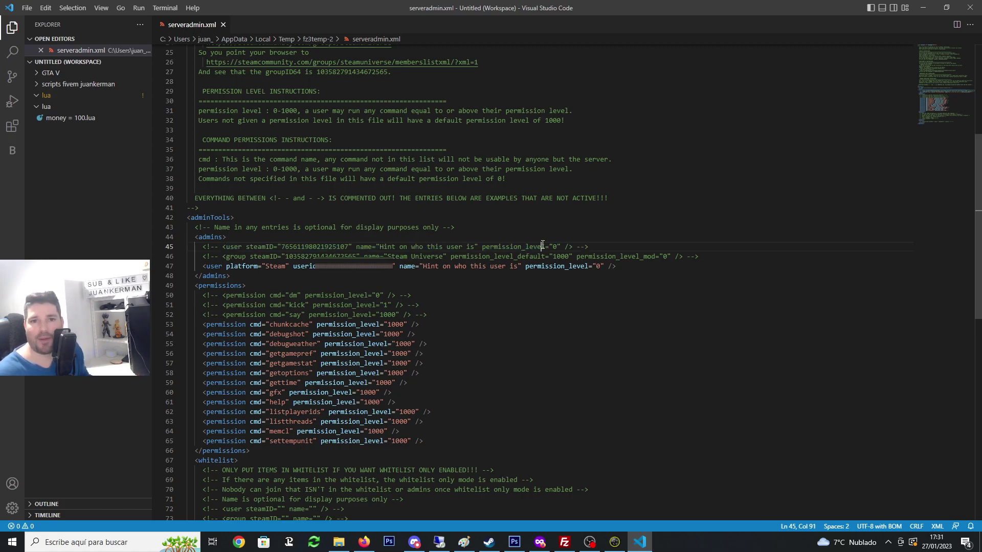
pyautogui.click(601, 247)
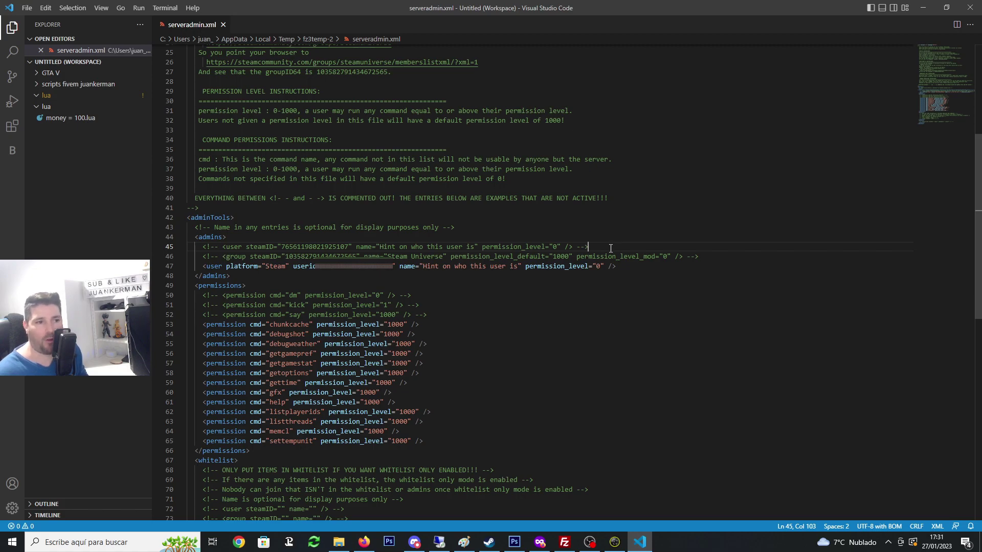
pyautogui.moveTo(602, 247); pyautogui.dragTo(578, 247)
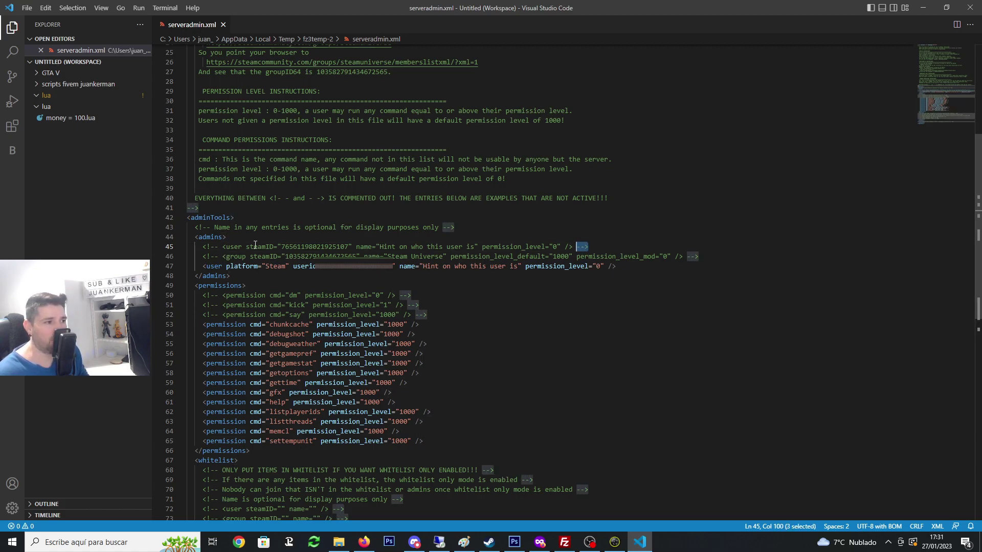
pyautogui.moveTo(222, 247); pyautogui.dragTo(203, 246)
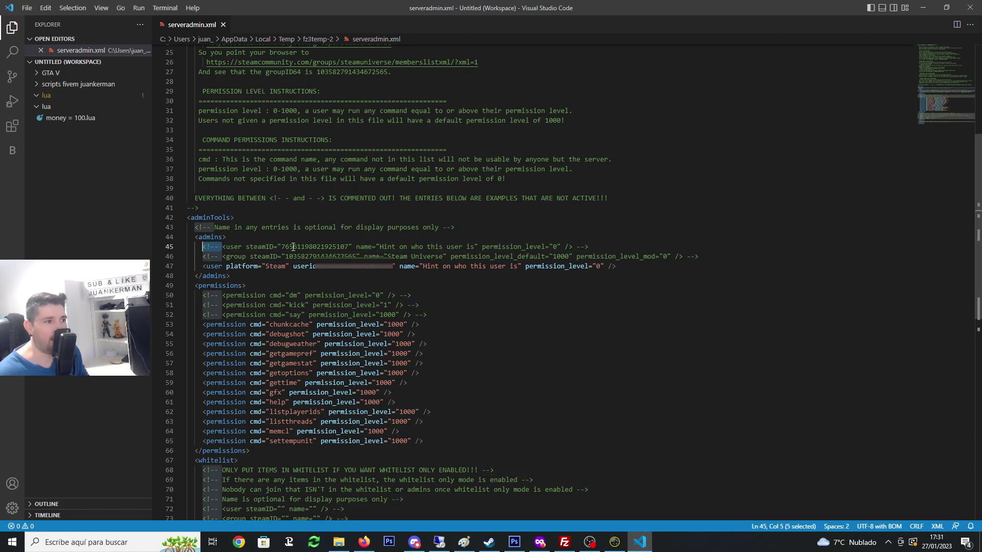
pyautogui.click(328, 246)
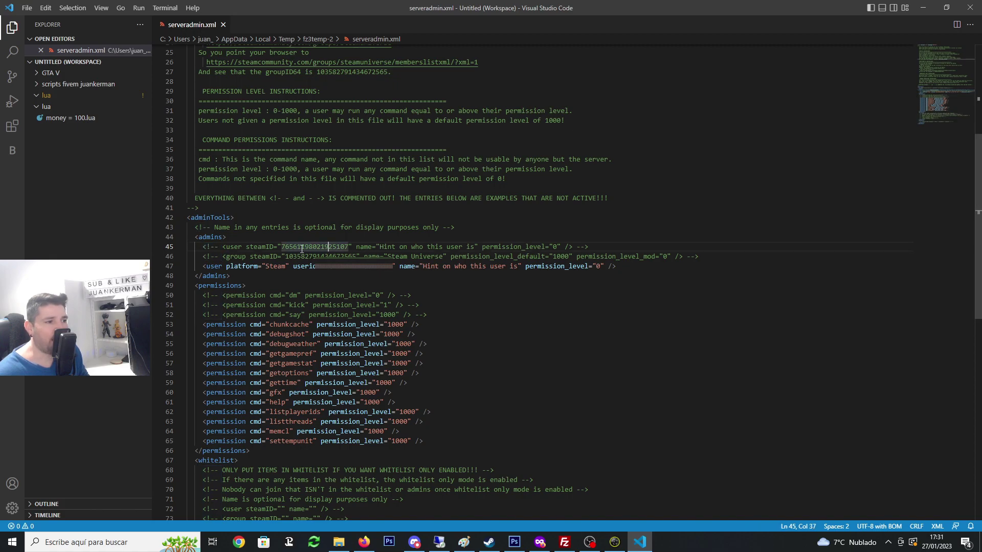
pyautogui.moveTo(346, 247); pyautogui.dragTo(283, 246)
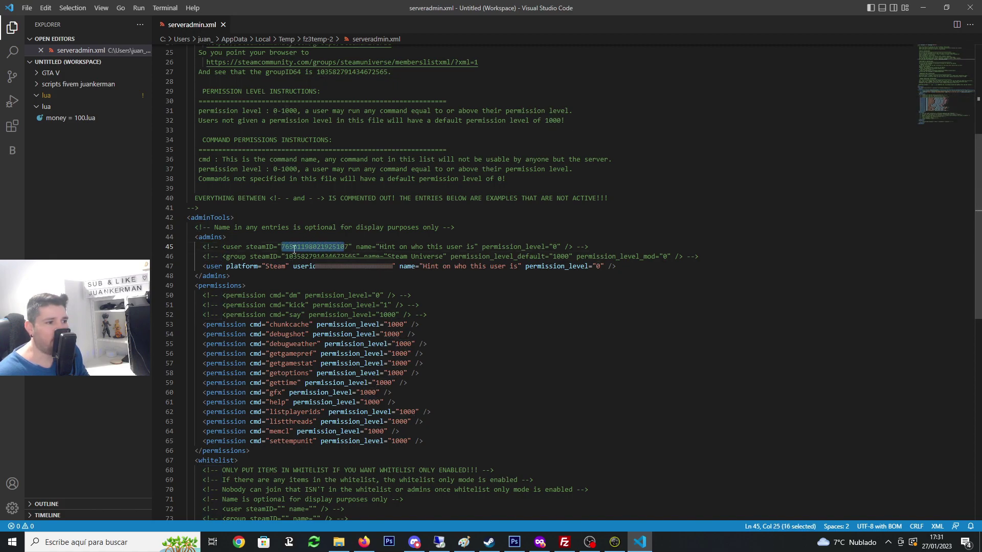
pyautogui.click(337, 247)
pyautogui.moveTo(347, 247); pyautogui.dragTo(282, 246)
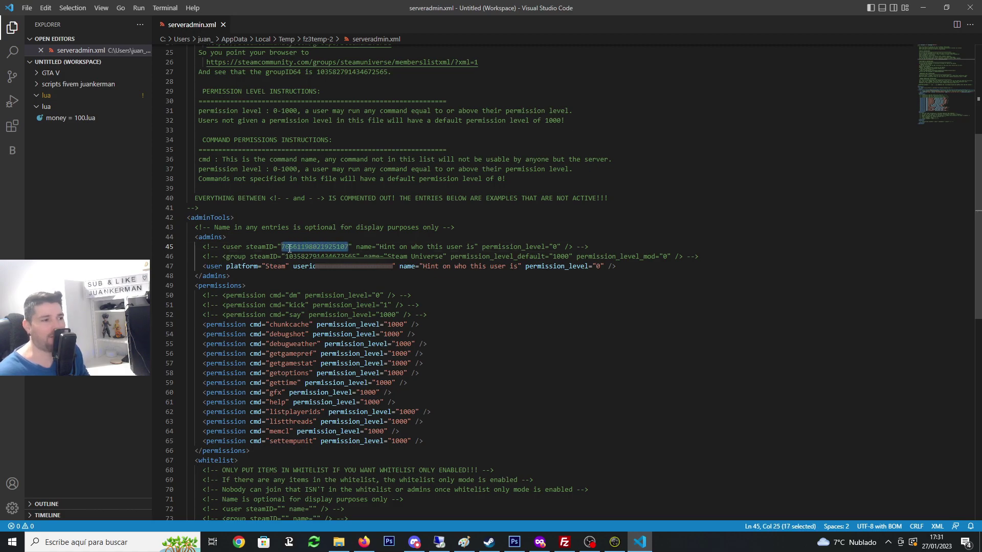
# Uncomment the example user entry under admins by removing the comment markers before and after it.
pyautogui.click(223, 247)
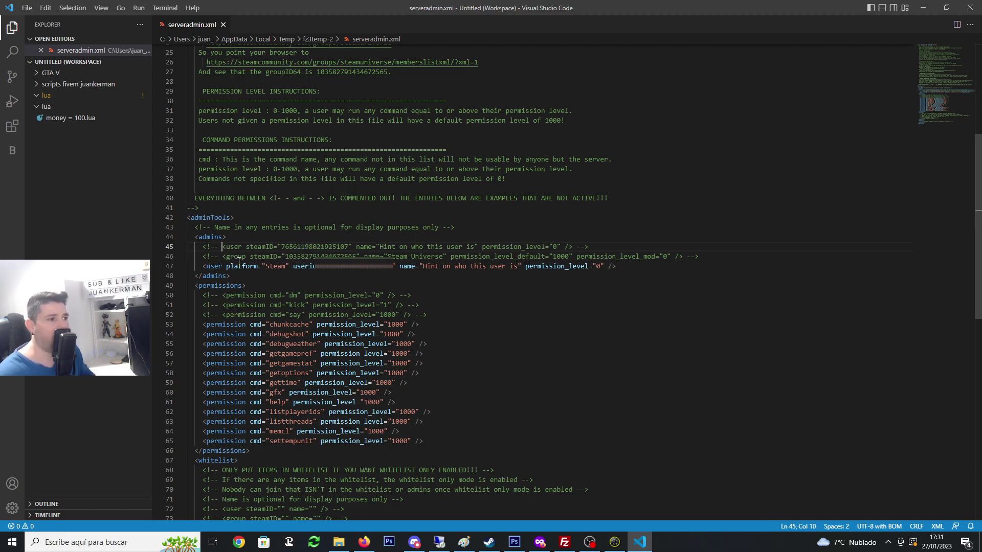
pyautogui.press('BackSpace')
pyautogui.press('BackSpace')
pyautogui.press('BackSpace')
pyautogui.press('BackSpace')
pyautogui.press('BackSpace')
pyautogui.click(585, 246)
pyautogui.press('BackSpace')
pyautogui.press('BackSpace')
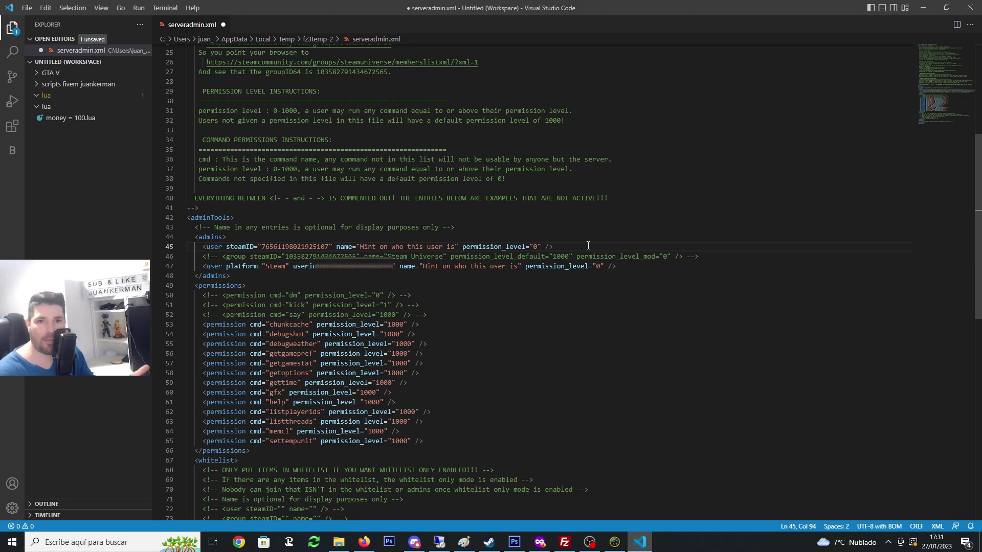
# Replace the userid in the Steam platform user entry with an arbitrary number and place the cursor after the example entry's steamID.
pyautogui.moveTo(394, 267); pyautogui.dragTo(325, 267)
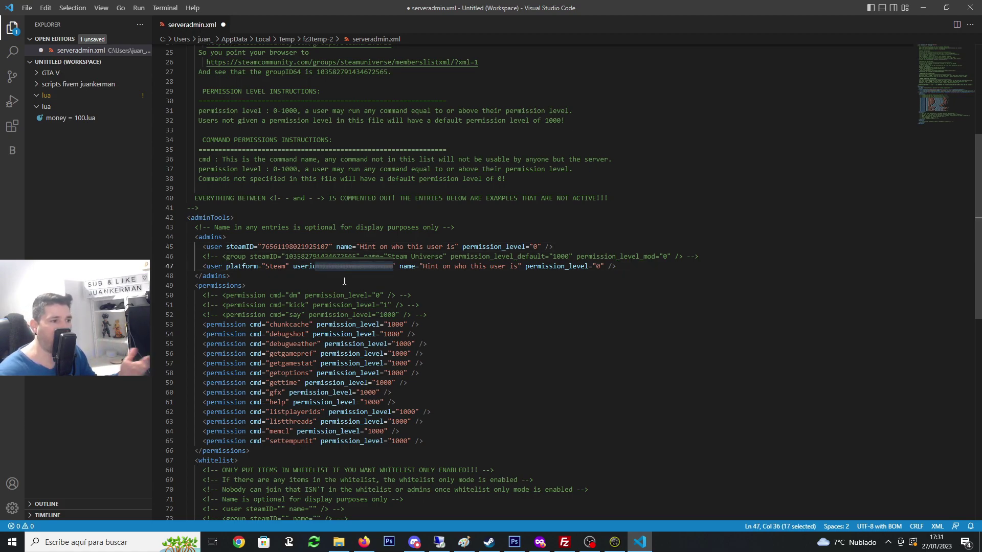
pyautogui.press('BackSpace')
pyautogui.write('7656119802')
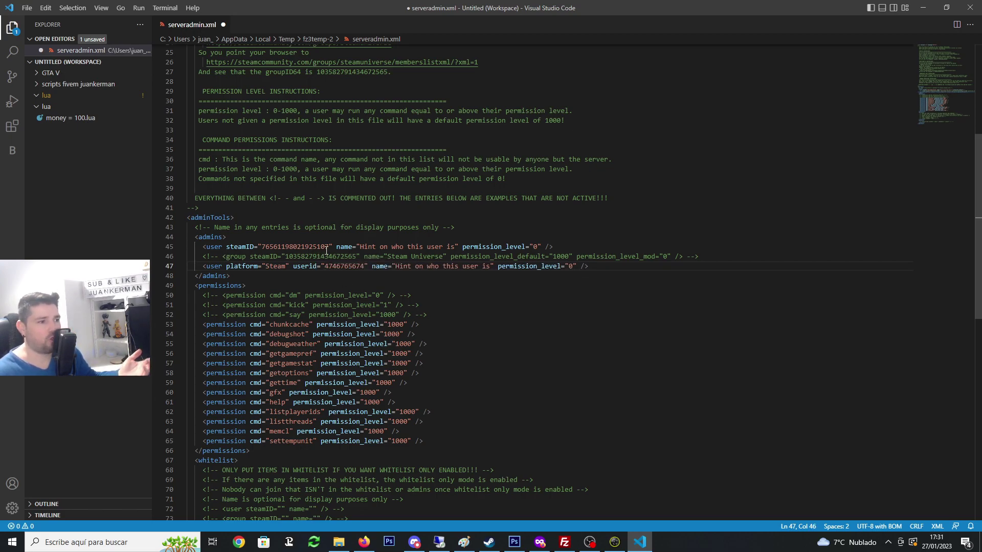
pyautogui.doubleClick(330, 247)
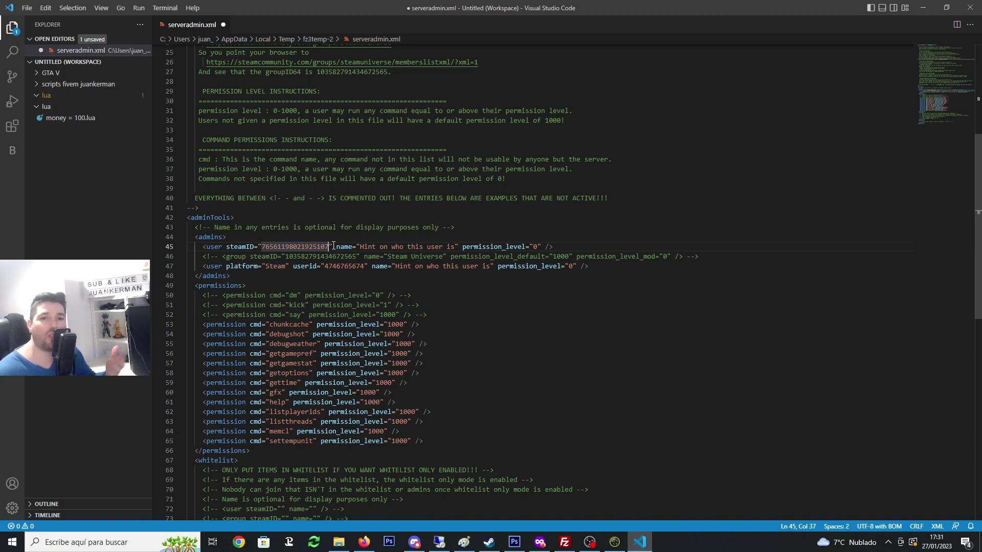
# Switch to Firefox and look up the Steam profile "prueba" in Steam ID Finder.
pyautogui.click(363, 542)
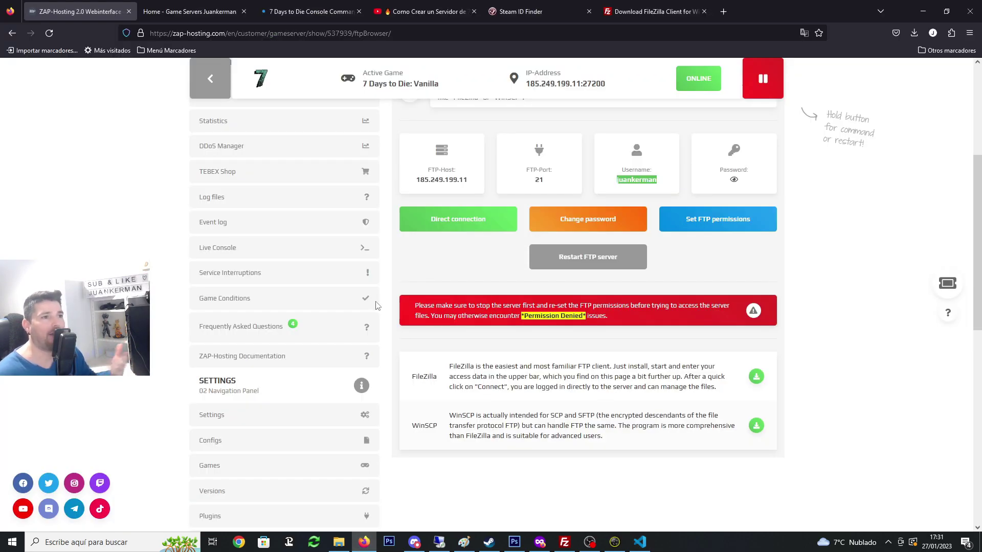
pyautogui.click(532, 10)
pyautogui.click(434, 141)
pyautogui.click(430, 139)
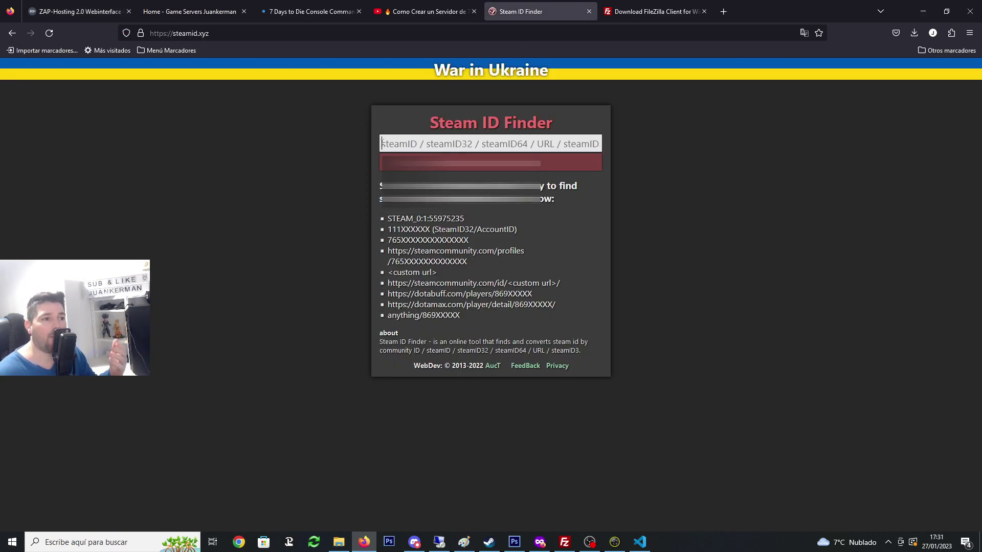
pyautogui.press('Return')
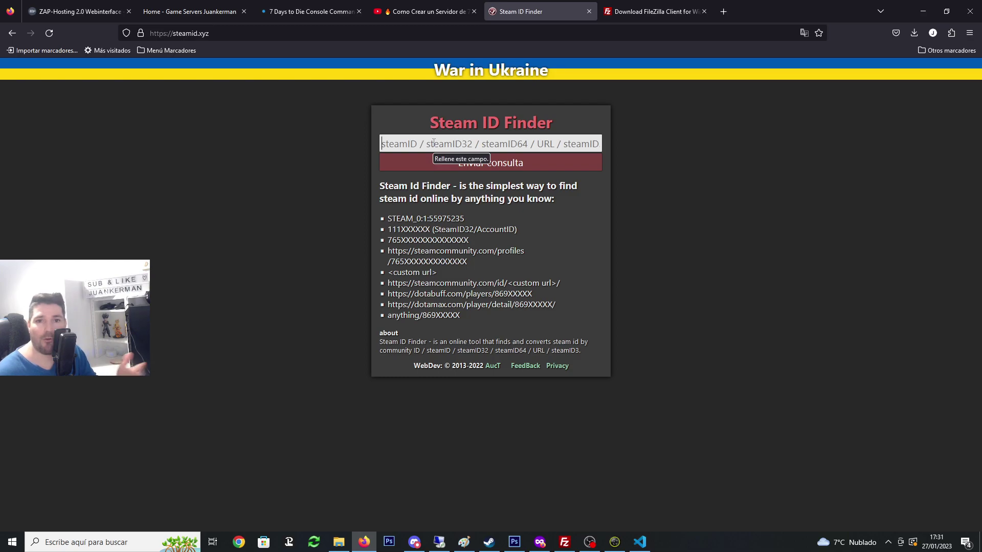
pyautogui.write('prue')
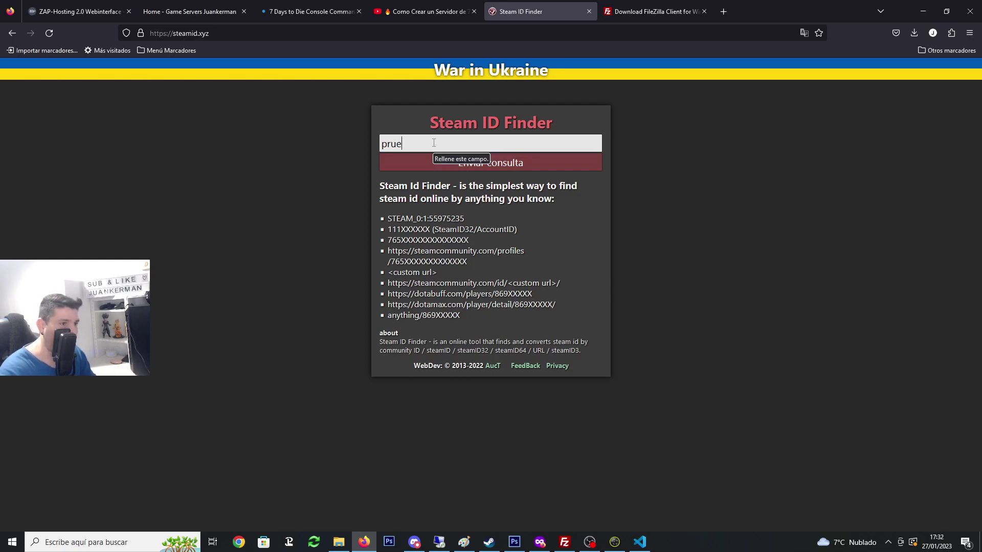
pyautogui.write('ba')
pyautogui.press('Return')
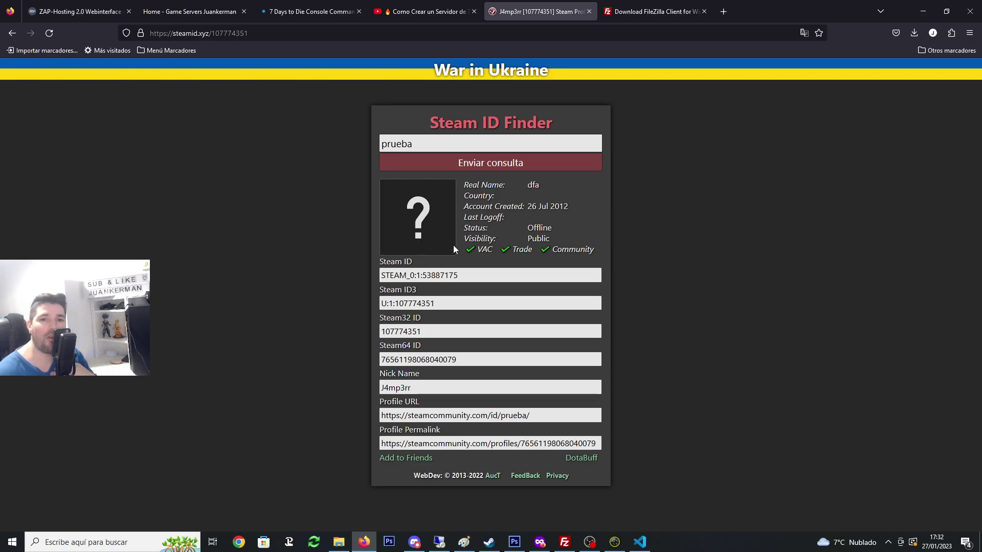
# View the account in the Steam client, return to Steam ID Finder in Firefox and copy the found profile's Steam64 ID.
pyautogui.click(489, 542)
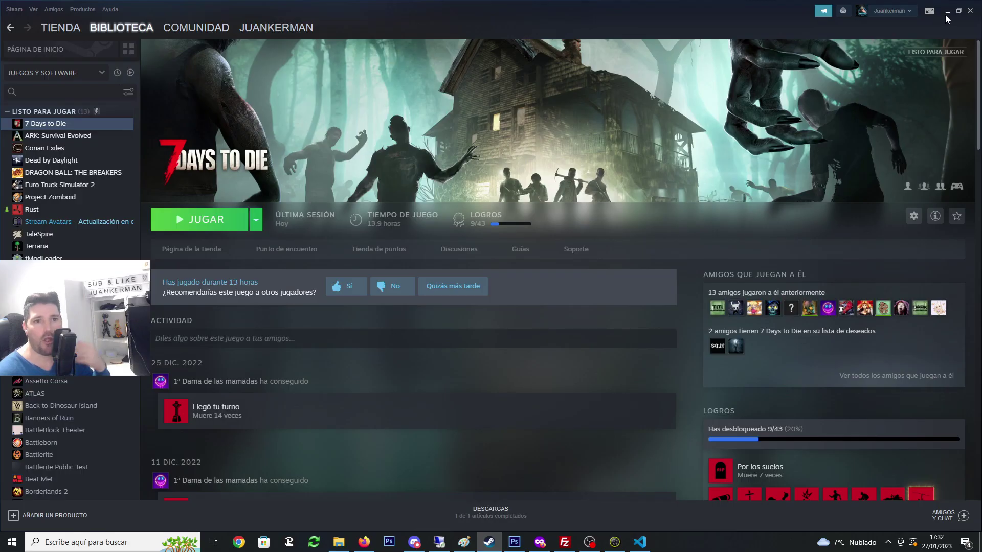
pyautogui.click(885, 32)
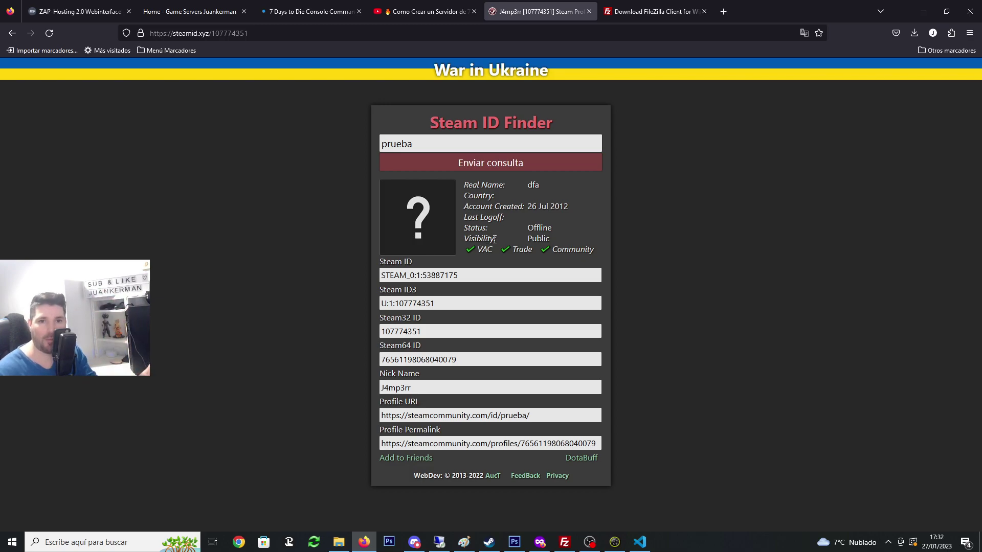
pyautogui.click(434, 363)
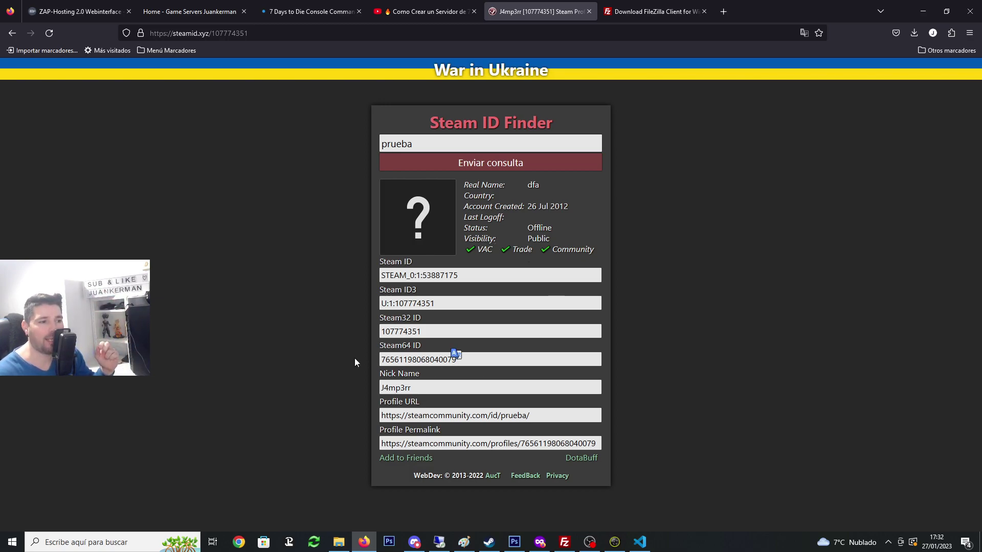
pyautogui.moveTo(468, 359); pyautogui.dragTo(381, 359)
pyautogui.rightClick(426, 359)
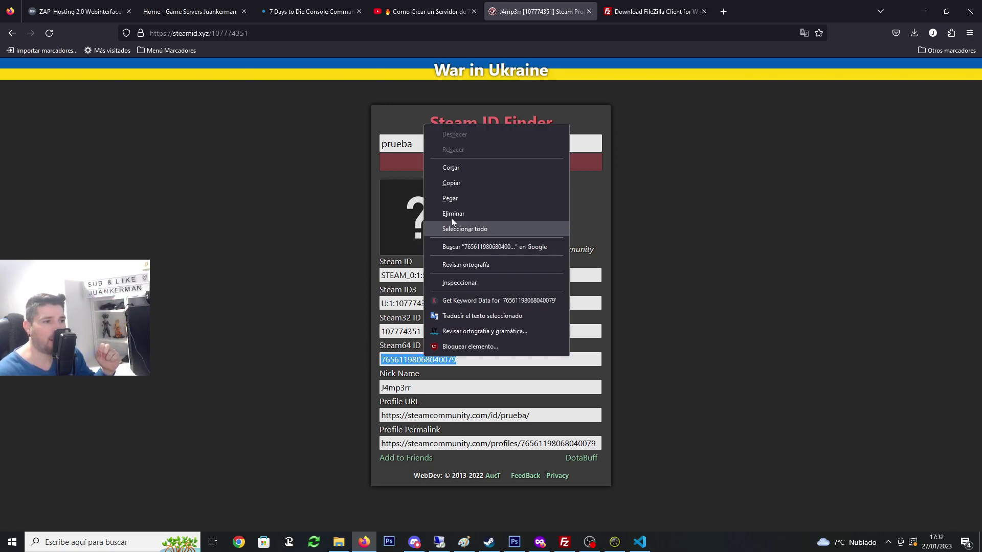
pyautogui.click(456, 188)
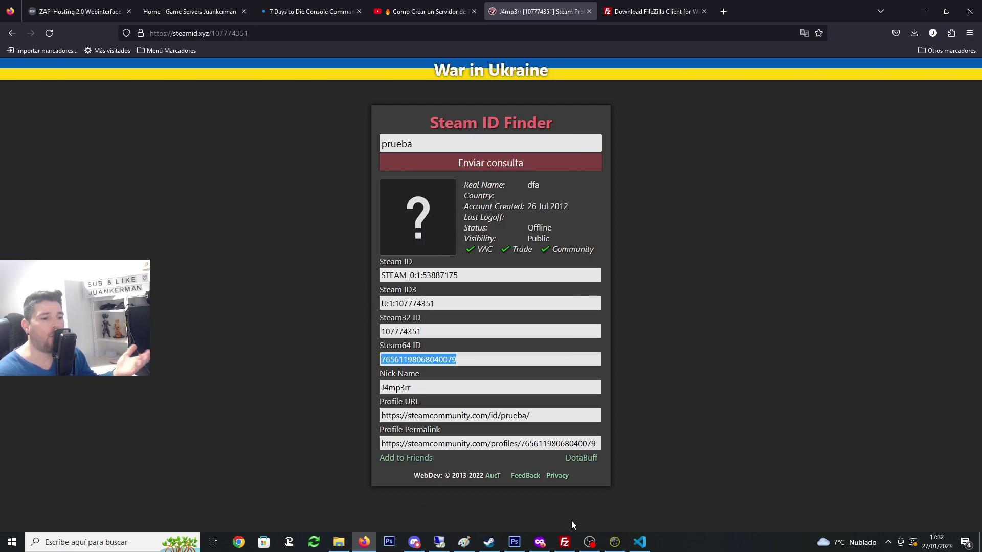
# Switch to Visual Studio Code and replace the uncommented user entry's steamID with the copied Steam64 ID.
pyautogui.click(640, 542)
pyautogui.press('BackSpace')
pyautogui.press('BackSpace')
pyautogui.press('BackSpace')
pyautogui.press('BackSpace')
pyautogui.press('BackSpace')
pyautogui.press('BackSpace')
pyautogui.press('BackSpace')
pyautogui.press('BackSpace')
pyautogui.press('BackSpace')
pyautogui.press('BackSpace')
pyautogui.press('BackSpace')
pyautogui.press('BackSpace')
pyautogui.press('BackSpace')
pyautogui.press('BackSpace')
pyautogui.press('BackSpace')
pyautogui.press('BackSpace')
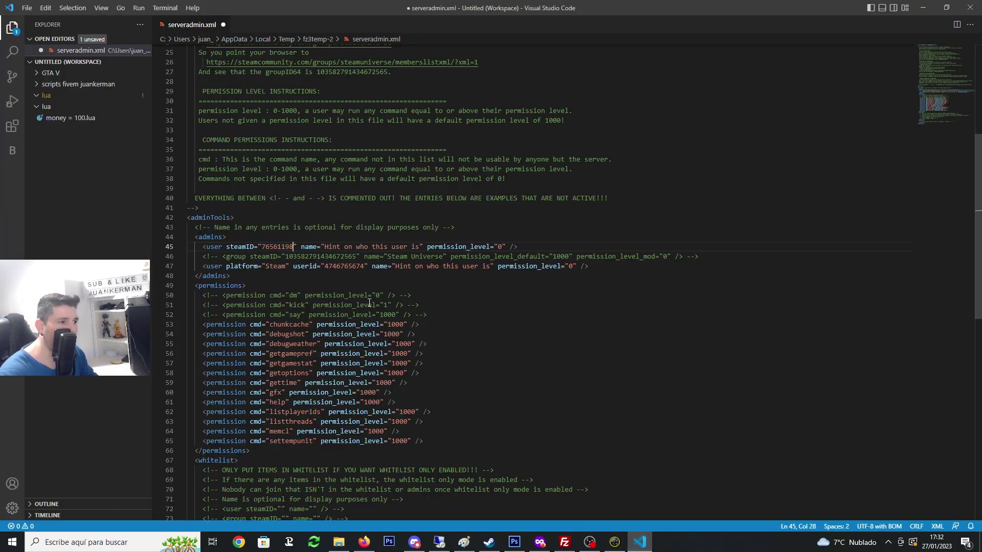
pyautogui.press('BackSpace')
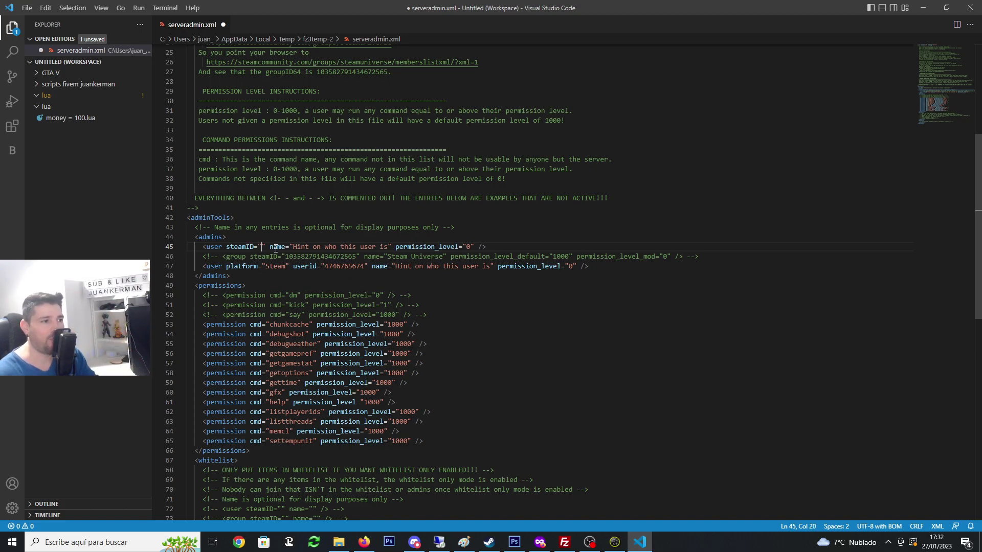
pyautogui.hotkey('ctrl', 'v')
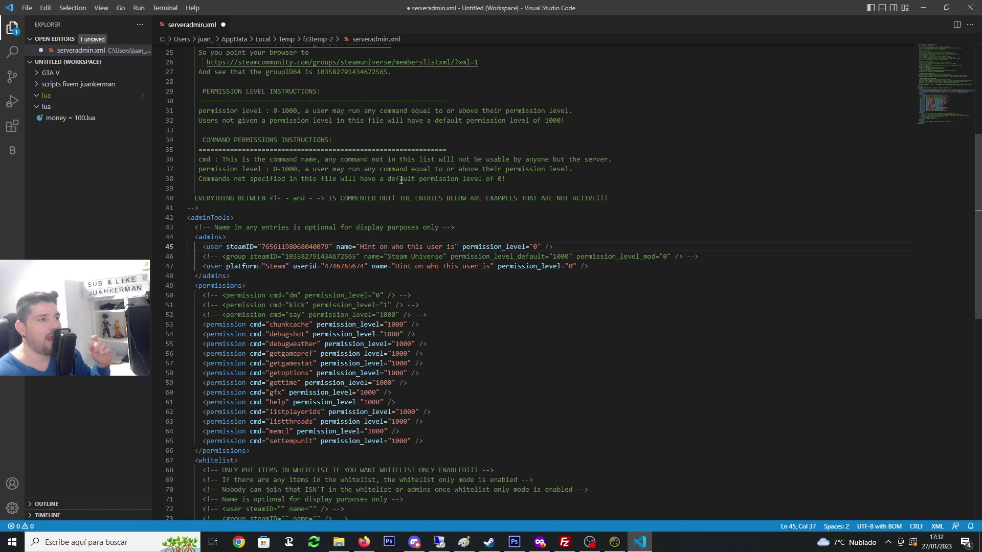
# Save the edited serveradmin.xml and minimize the editor window.
pyautogui.click(27, 8)
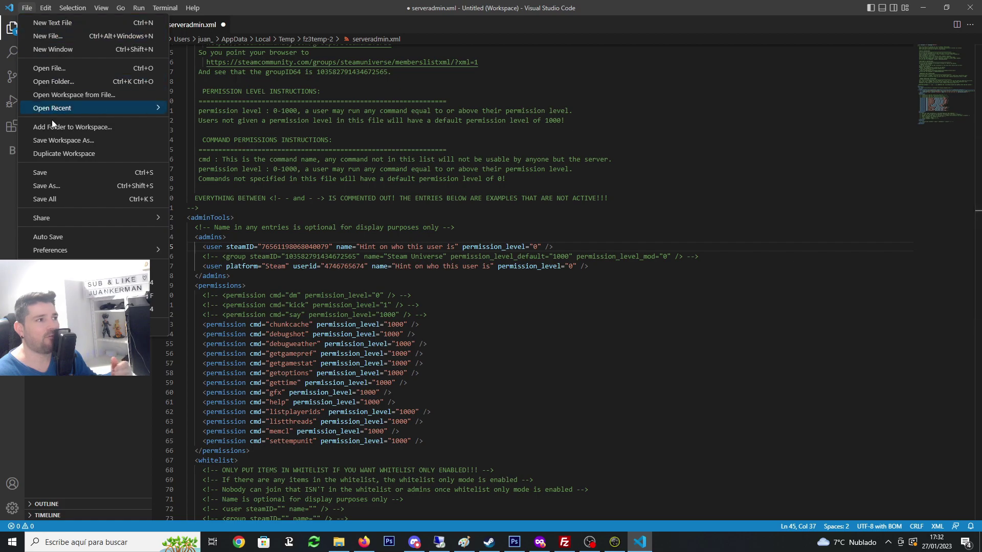
pyautogui.click(53, 174)
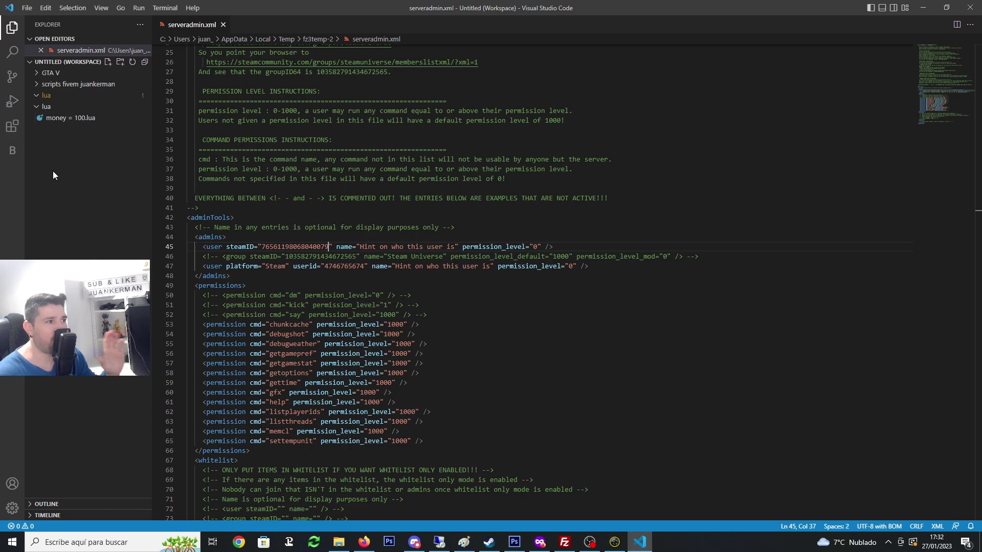
pyautogui.click(923, 10)
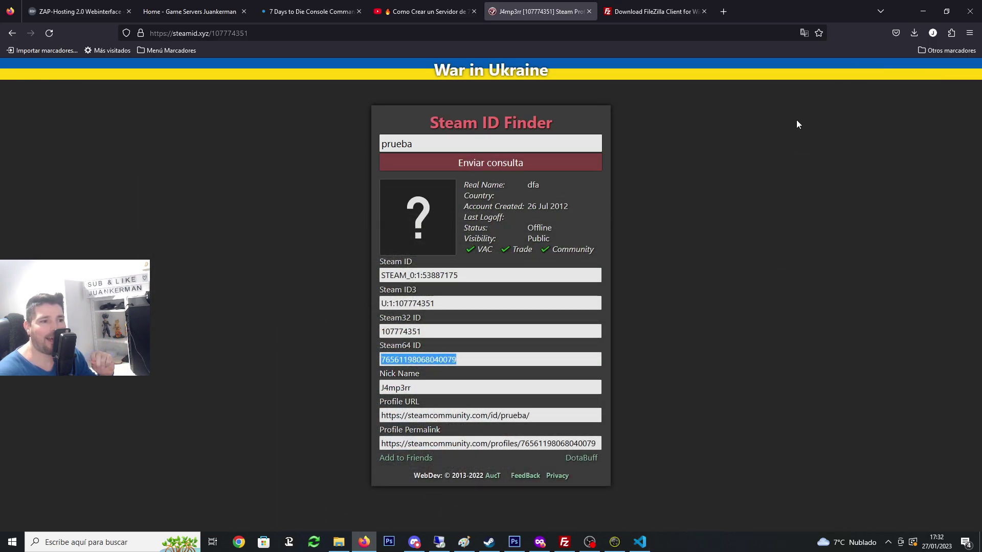
# Switch to FileZilla and decline each request to upload the changed serveradmin.xml back to the server.
pyautogui.click(565, 542)
pyautogui.moveTo(480, 223); pyautogui.dragTo(310, 195)
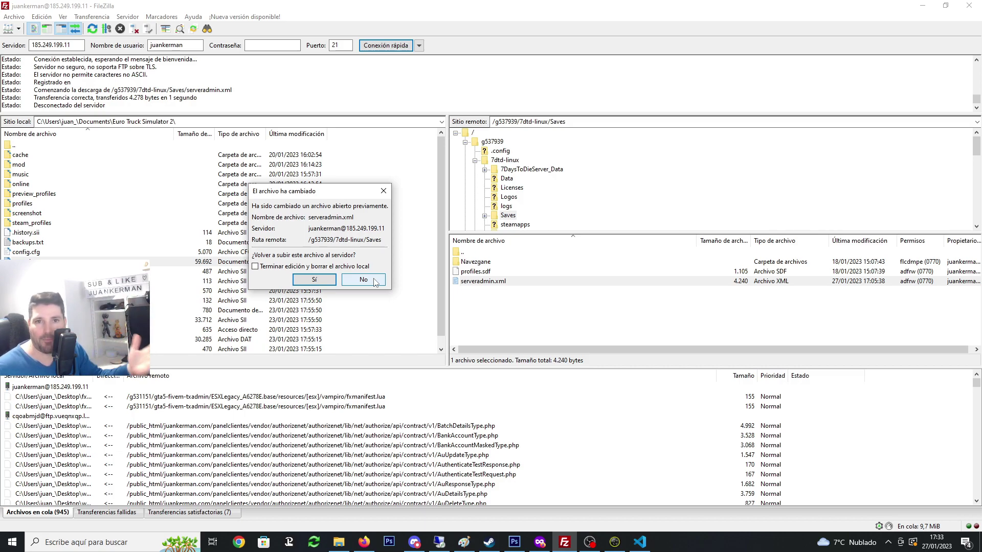
pyautogui.moveTo(327, 191); pyautogui.dragTo(456, 195)
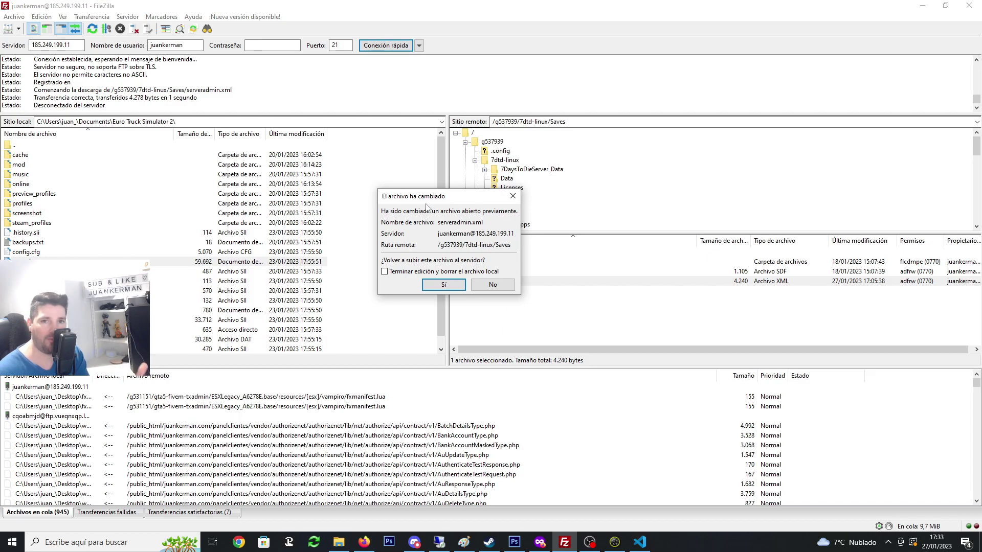
pyautogui.click(492, 284)
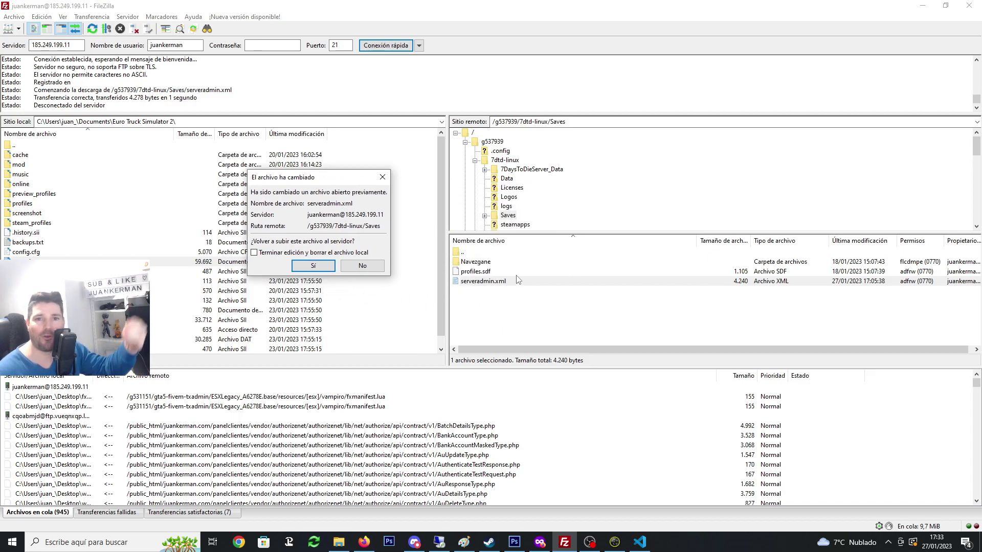
pyautogui.click(369, 266)
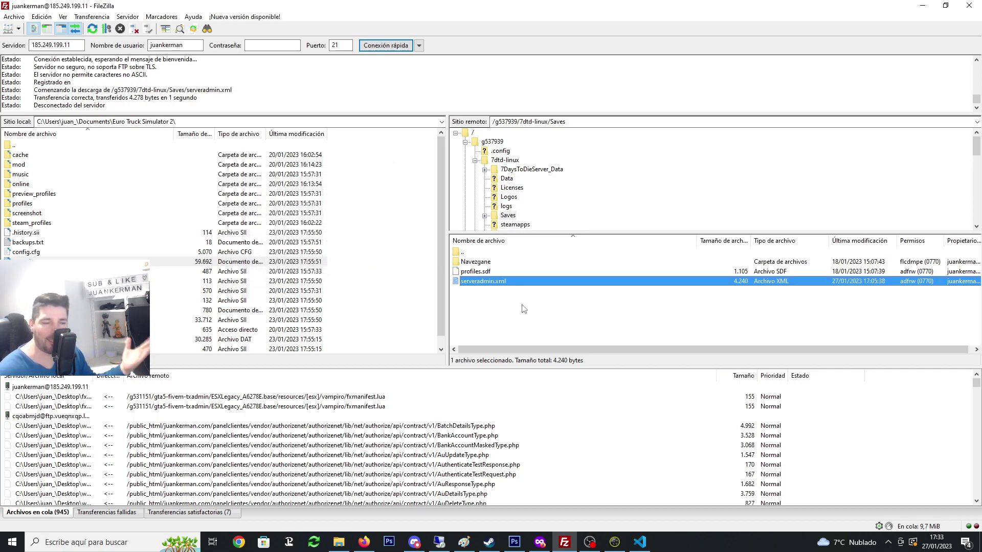
pyautogui.rightClick(465, 282)
pyautogui.click(217, 272)
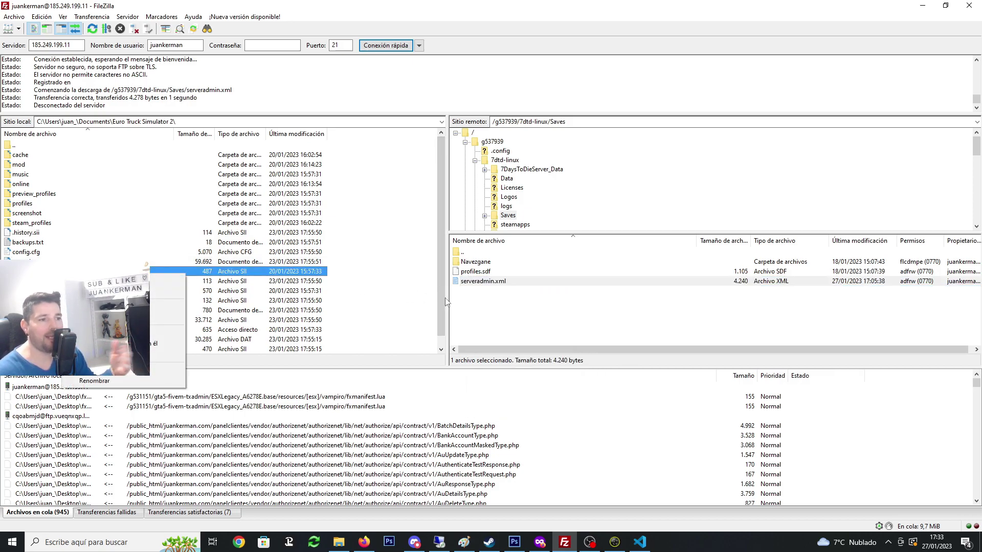
pyautogui.click(487, 312)
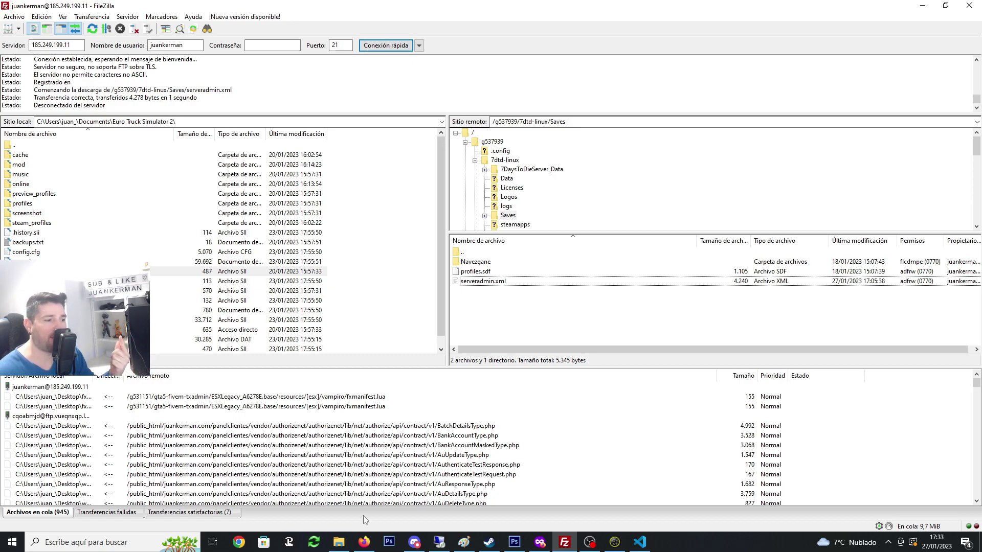
# Switch to Firefox and view the ZAP-Hosting server's status, followed by the game server offers on juankerman.com.
pyautogui.click(364, 542)
pyautogui.click(82, 11)
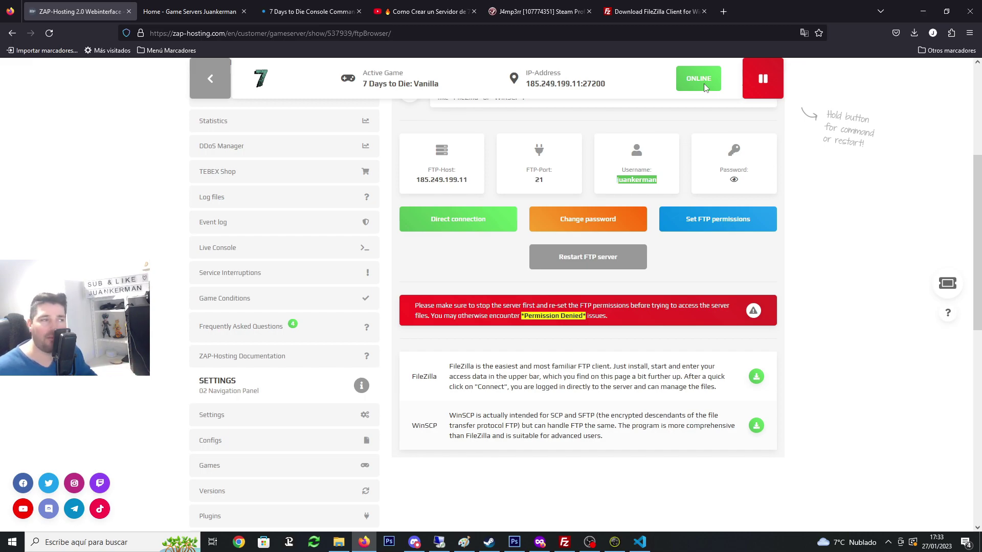
pyautogui.click(189, 11)
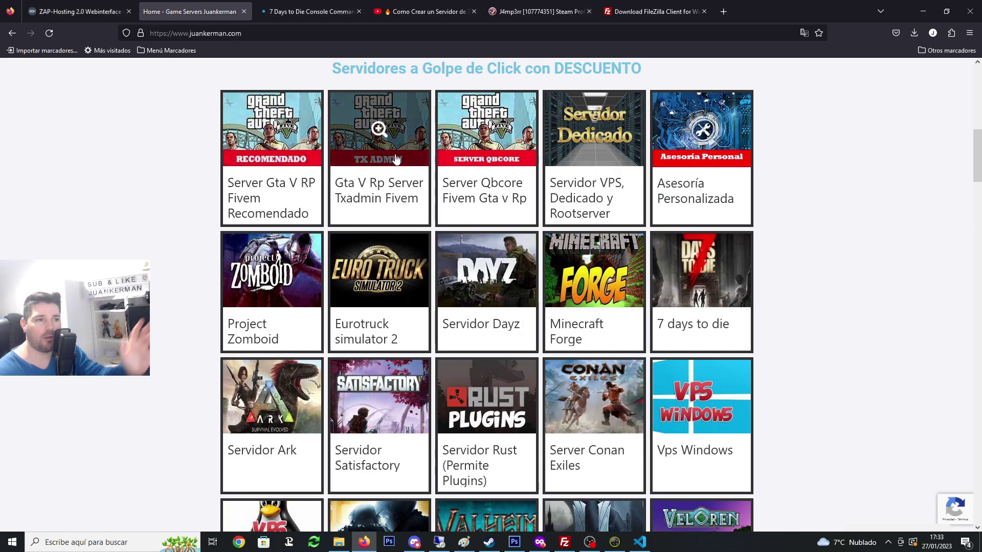
pyautogui.scroll(5, 404, 160)
pyautogui.scroll(-6, 502, 227)
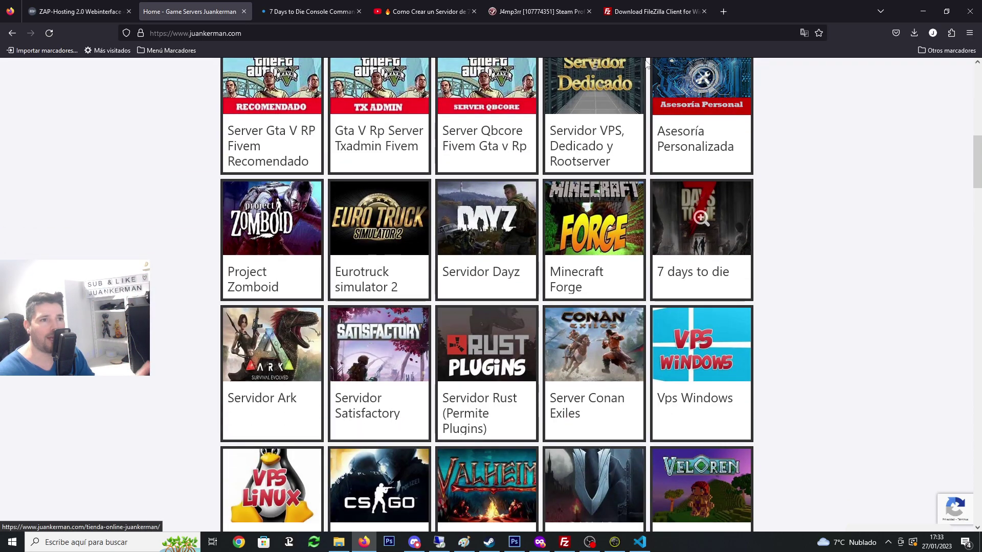
# Search YouTube for "servidores juankerman" and open the Servidores Juankerman channel.
pyautogui.hotkey('ctrl', 'Tab')
pyautogui.hotkey('ctrl', 'Tab')
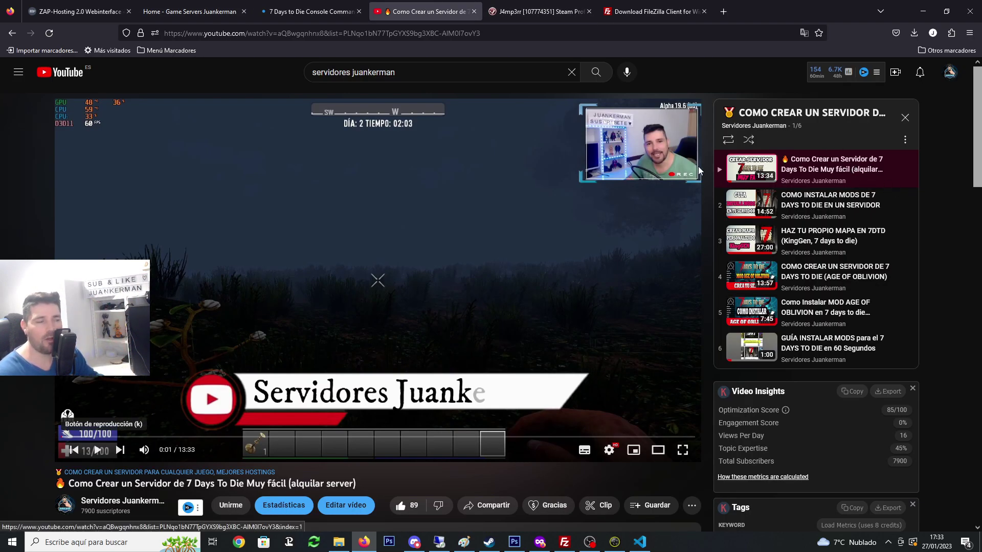
pyautogui.click(409, 73)
pyautogui.press('Return')
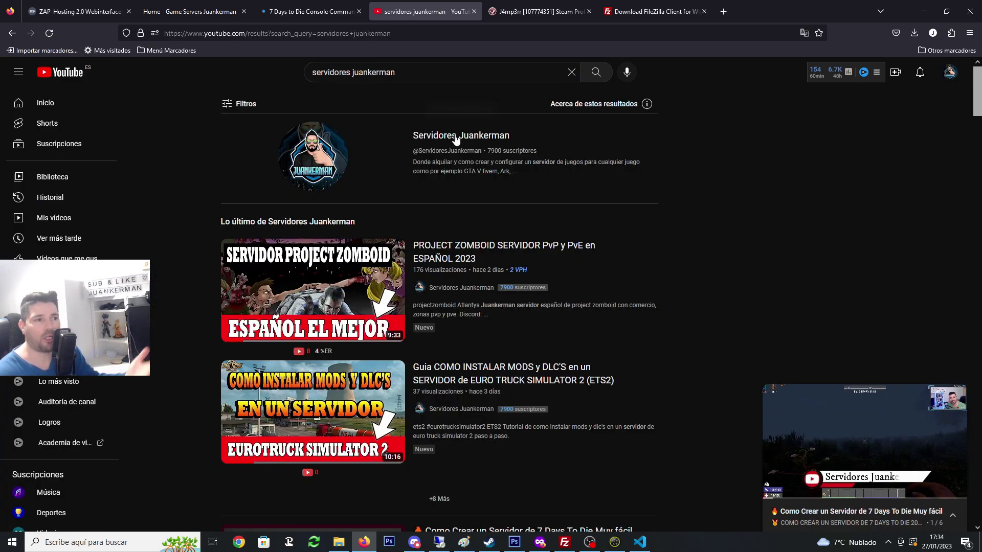
pyautogui.click(456, 140)
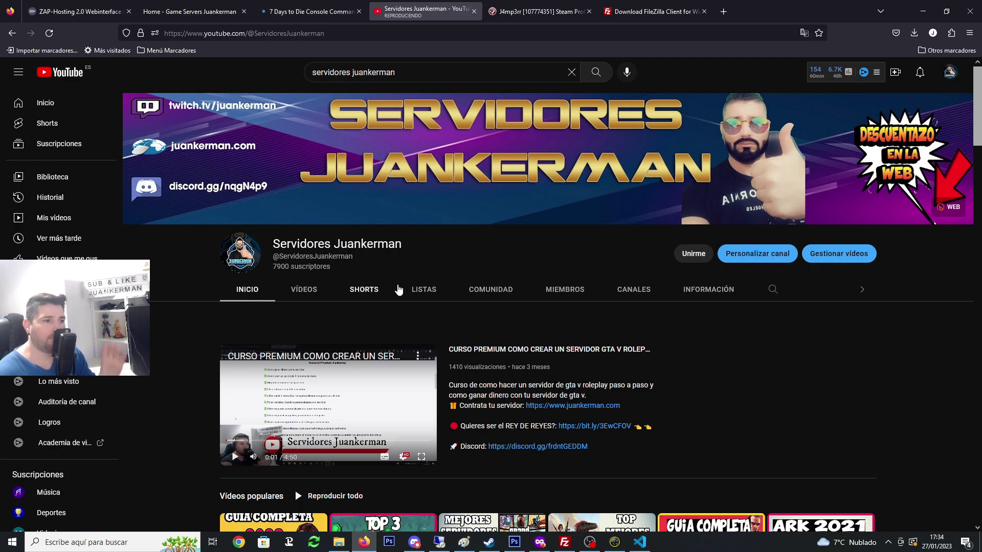
# Open the channel's playlists and look through the server creation guides, including the 7 Days to Die playlist.
pyautogui.click(428, 295)
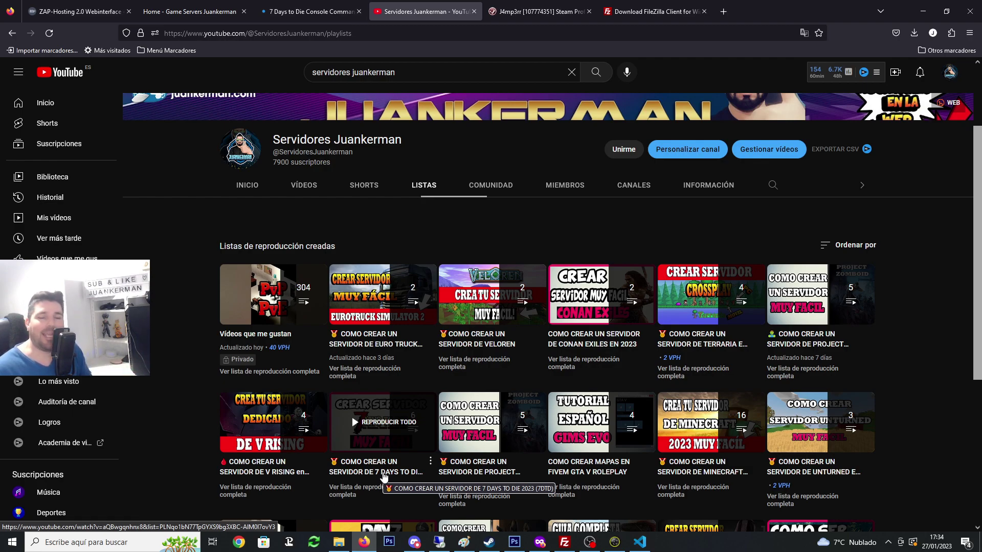
pyautogui.scroll(-4, 415, 409)
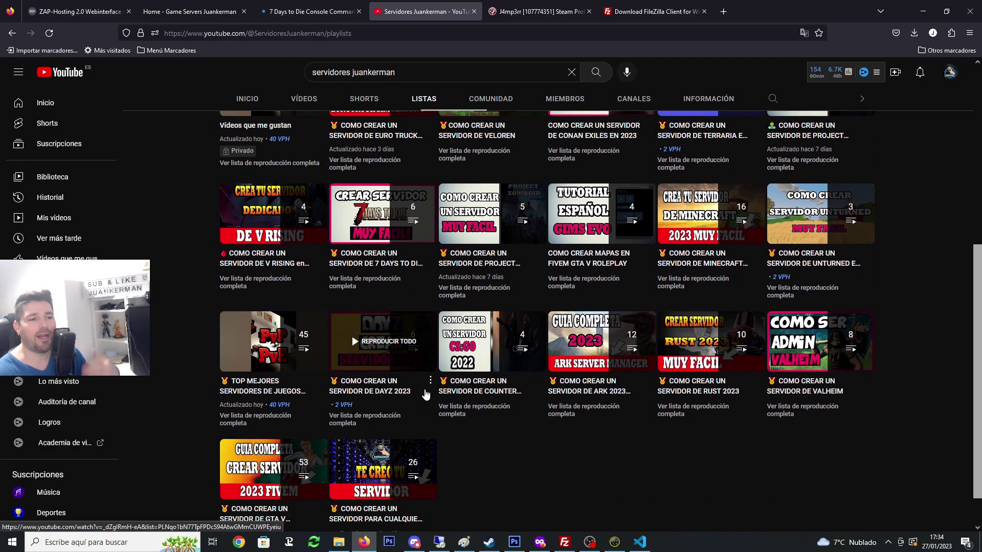
pyautogui.scroll(2, 434, 389)
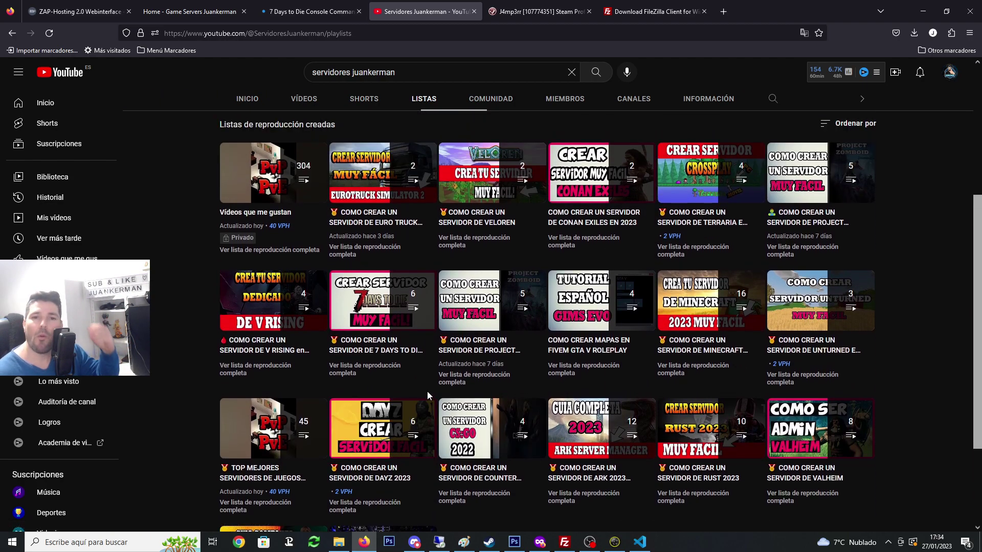